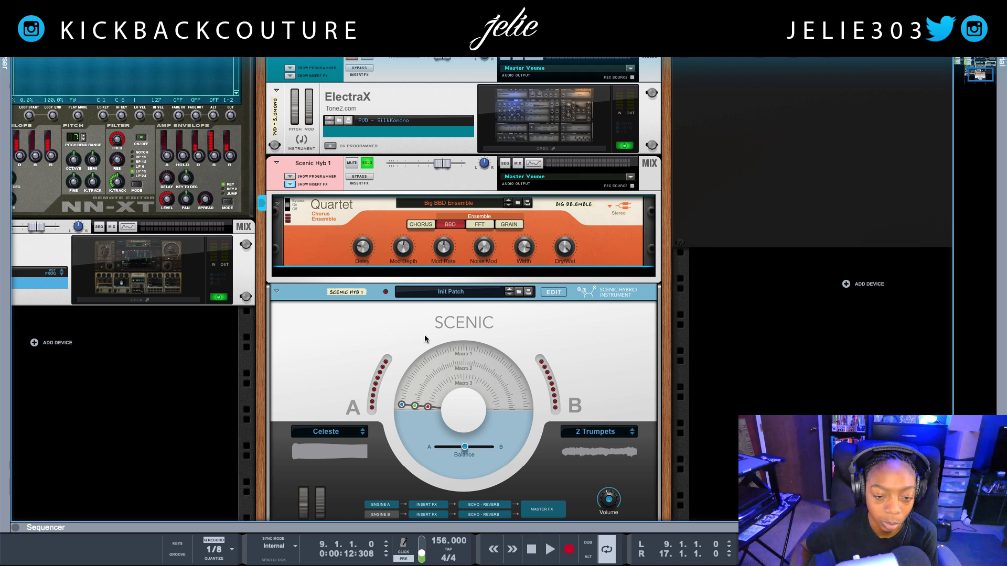
left_click(365, 307)
scroll(350, 333, "down", 2)
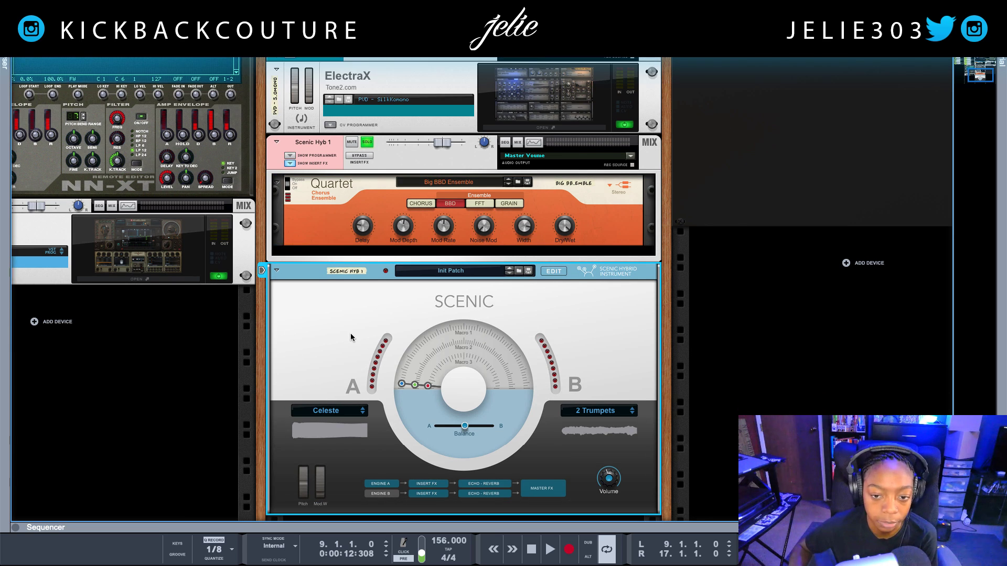
scroll(350, 334, "down", 2)
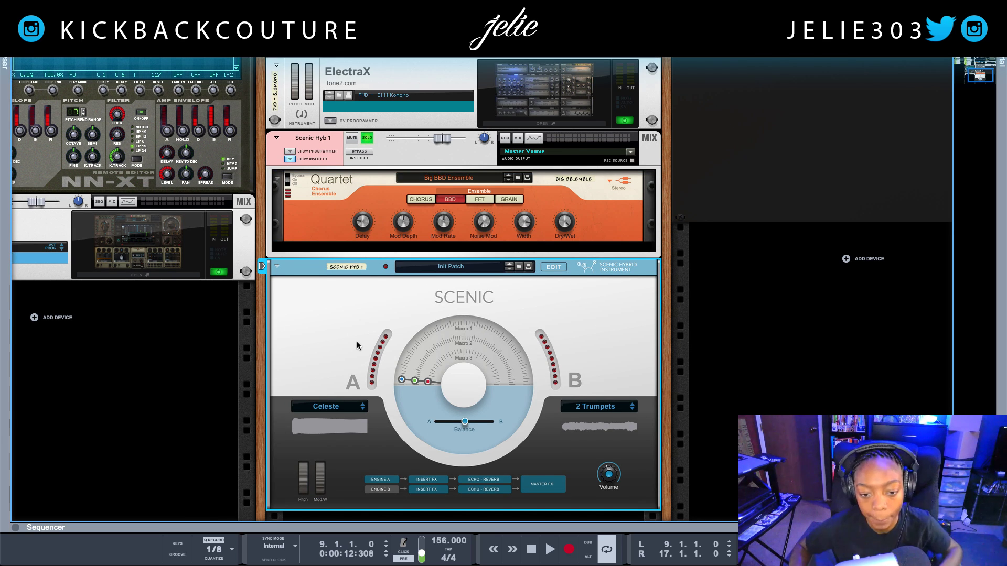
scroll(447, 234, "up", 1)
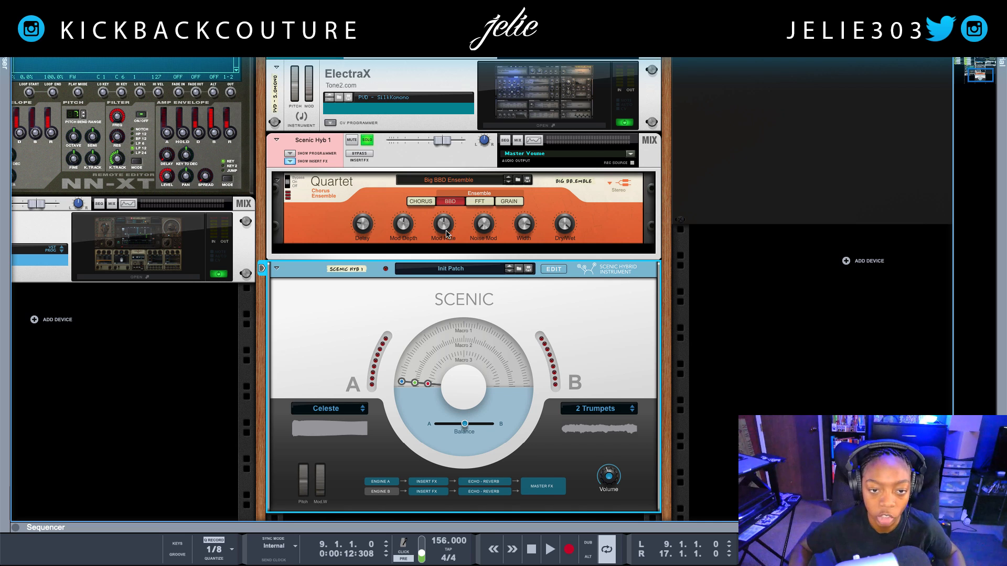
Select the Quartet device, cycle through its CHORUS, BBD, FFT and GRAIN effects, and leave it on CHORUS
left_click(355, 198)
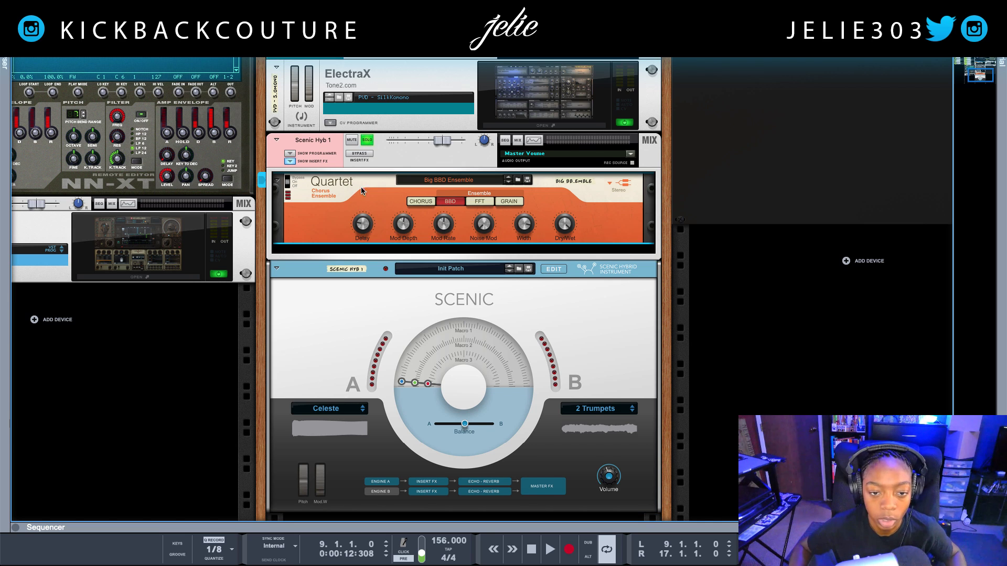
left_click(410, 202)
left_click(450, 202)
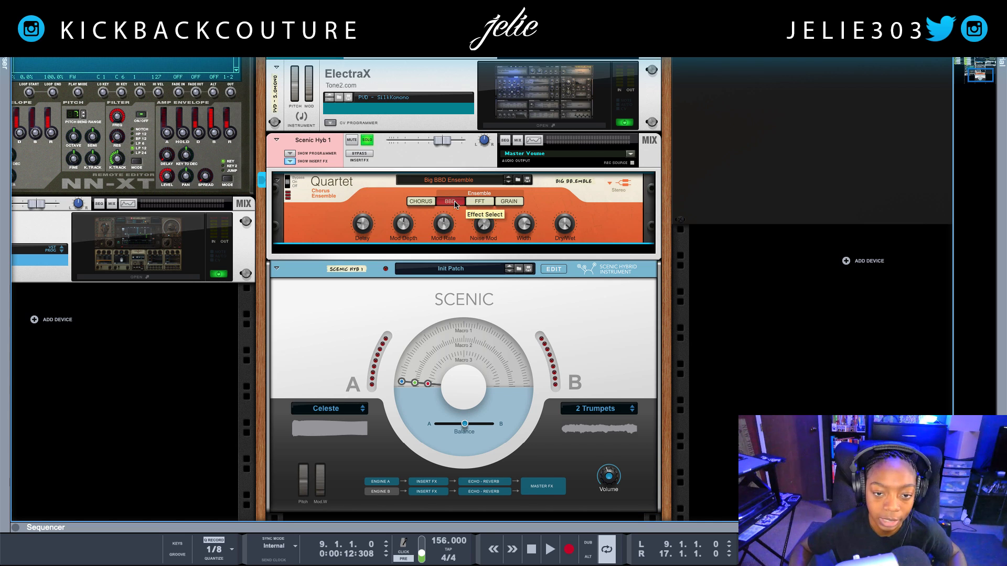
left_click(479, 202)
left_click(514, 203)
left_click(477, 202)
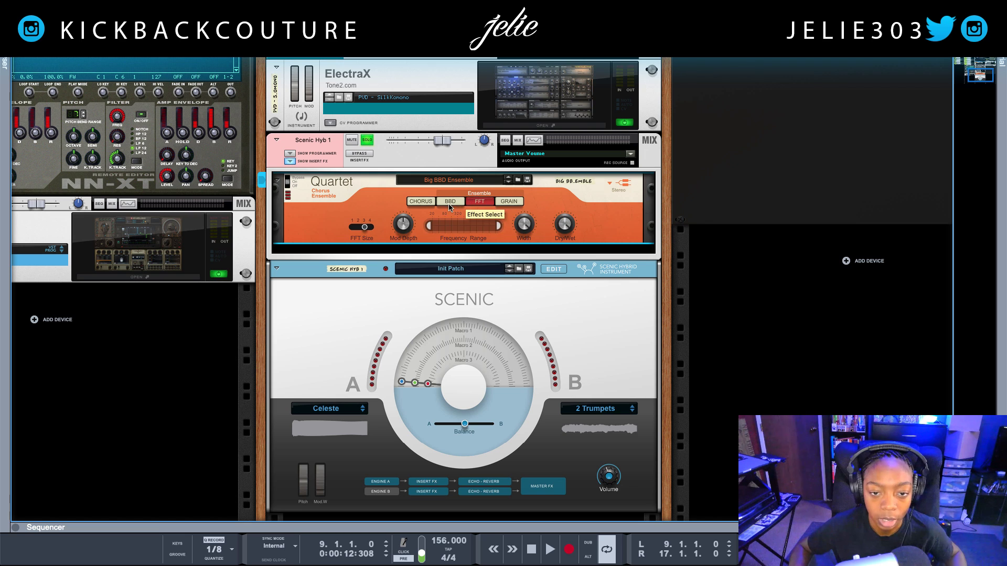
left_click(450, 203)
left_click(423, 202)
left_click(447, 204)
left_click(478, 204)
left_click(501, 203)
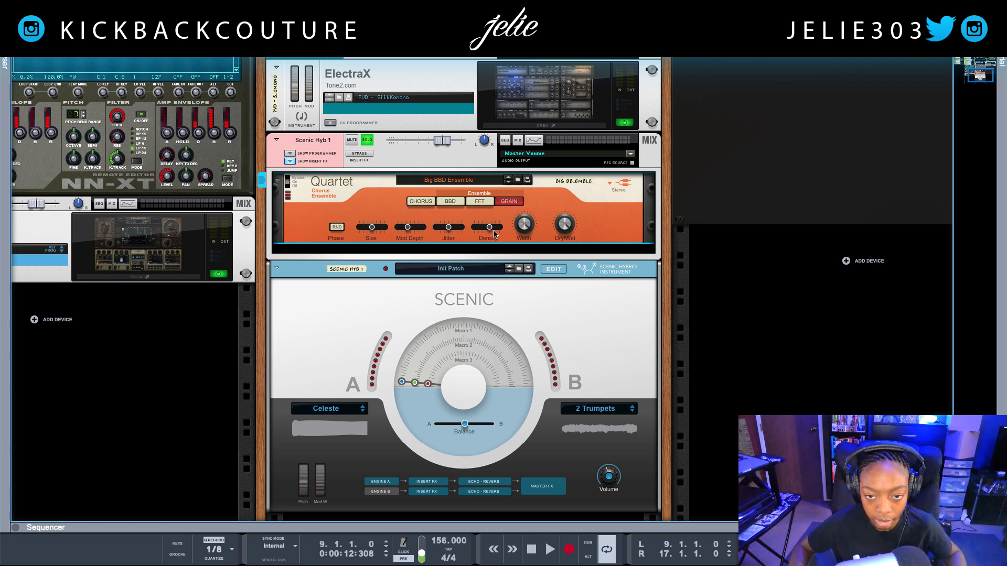
left_click(424, 201)
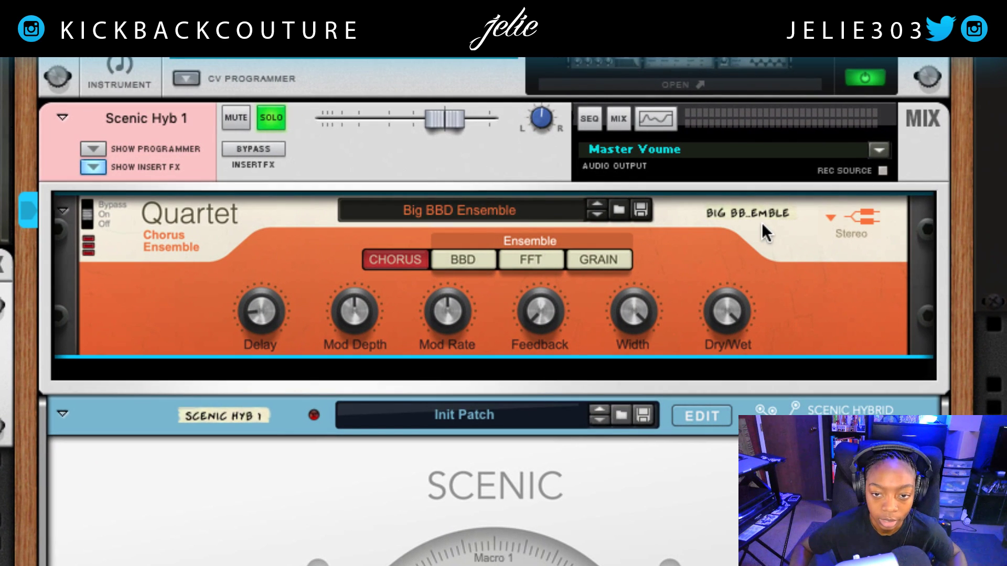
Switch Quartet's signal routing to Dual Mono and back to Stereo
left_click(851, 218)
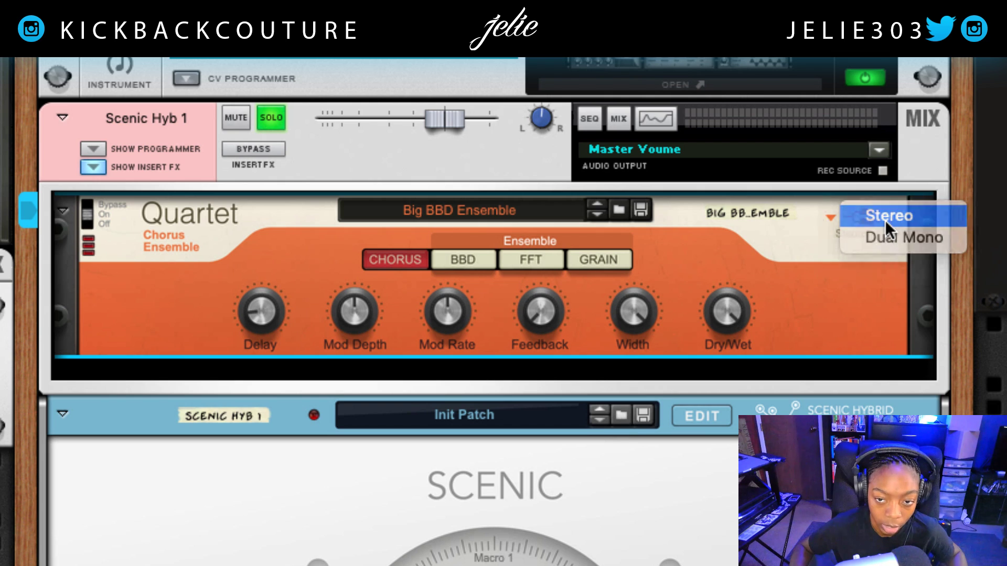
left_click(886, 219)
left_click(872, 216)
left_click(877, 240)
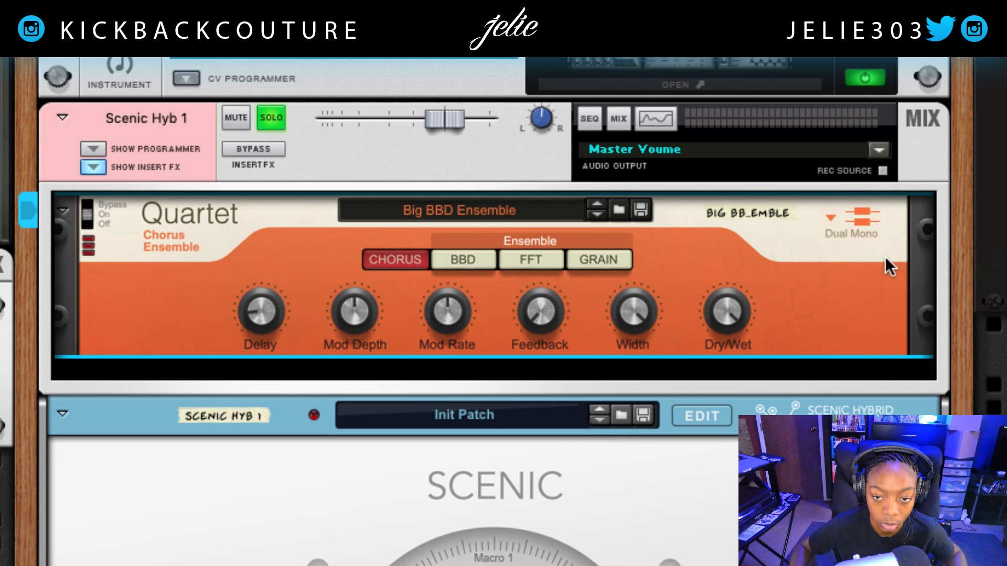
left_click(858, 222)
left_click(889, 202)
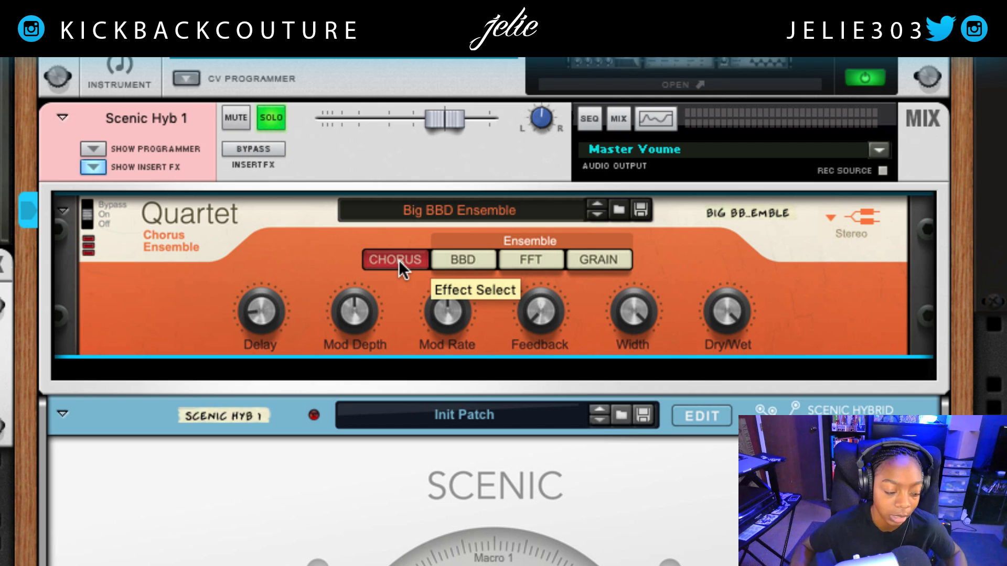
Audition Quartet's GRAIN effect against CHORUS, and compare the chorus sound with the device bypassed and on
left_click(587, 260)
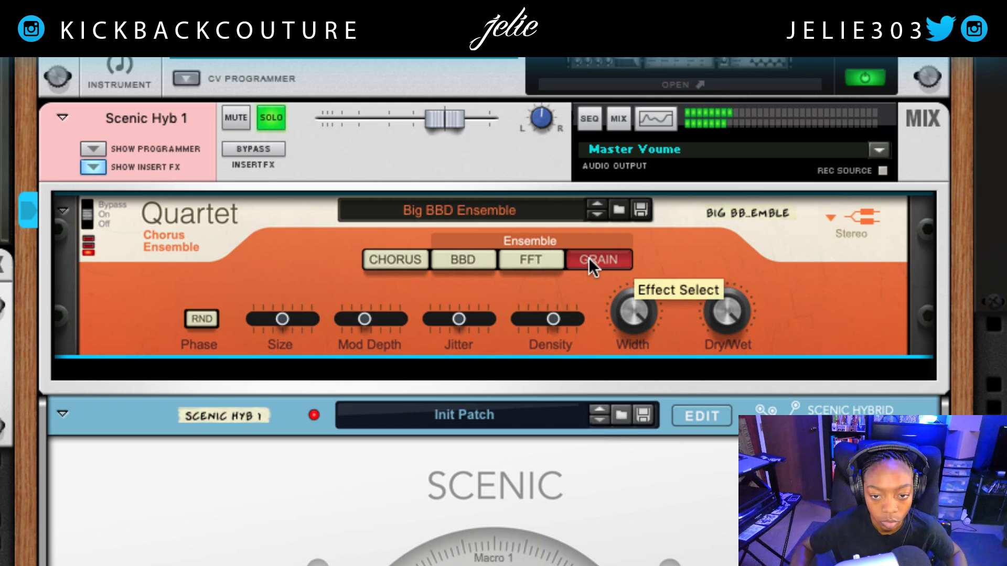
left_click(375, 257)
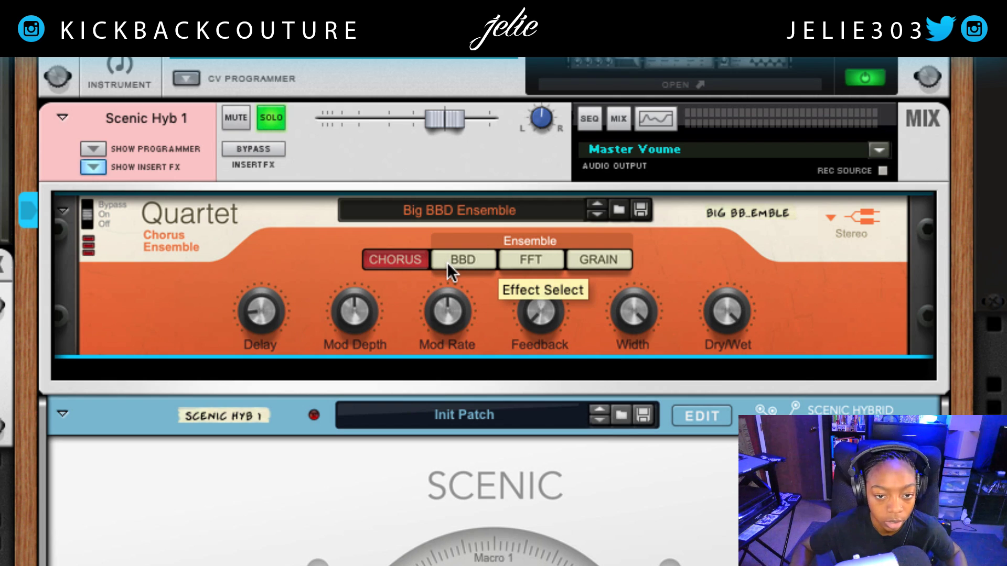
left_click(420, 257)
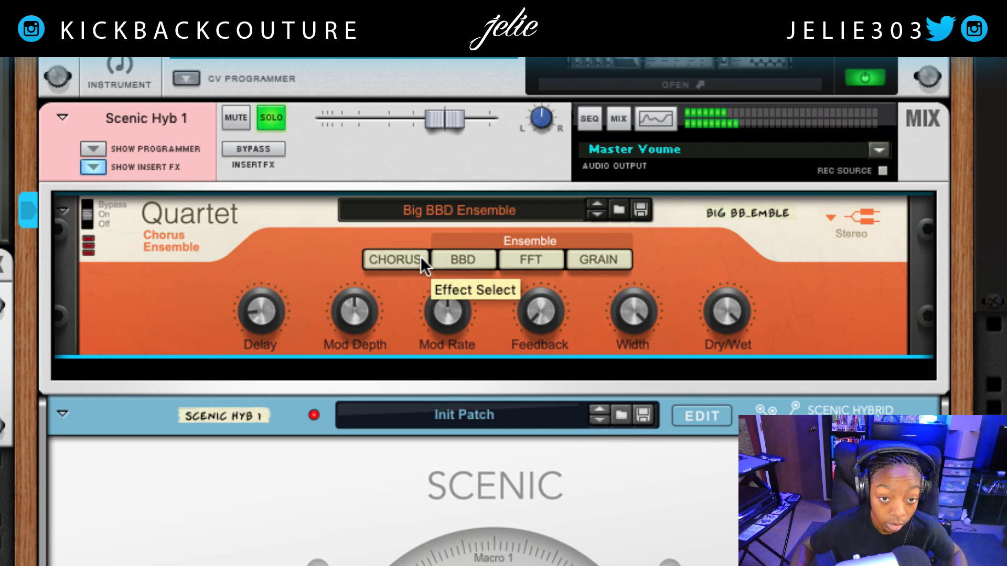
left_click(87, 212)
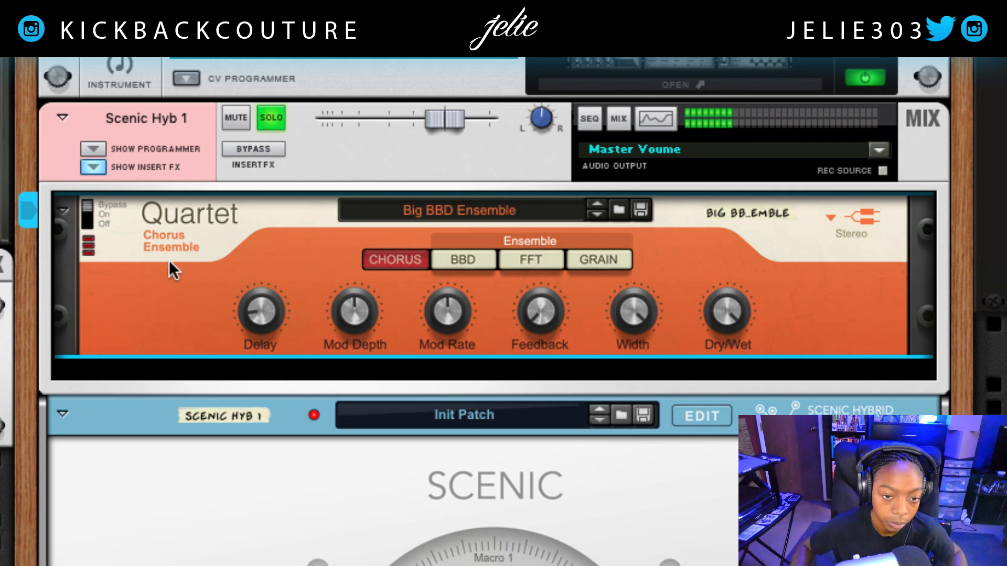
left_click(92, 207)
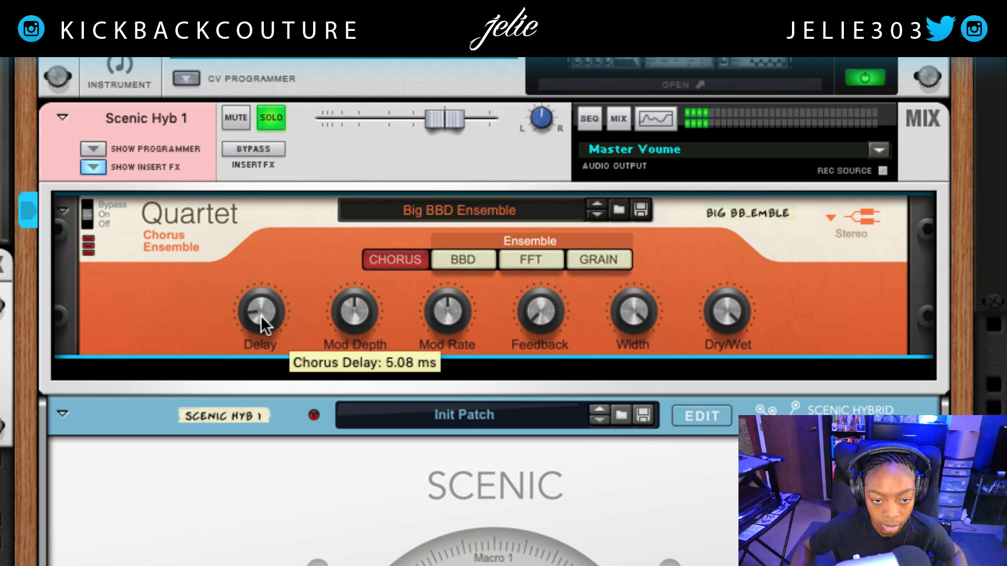
Sweep the chorus Delay up to 30 ms and bring it back down to a setting below mid-range
left_click_drag(260, 316, 250, 223)
mouse_move(267, 315)
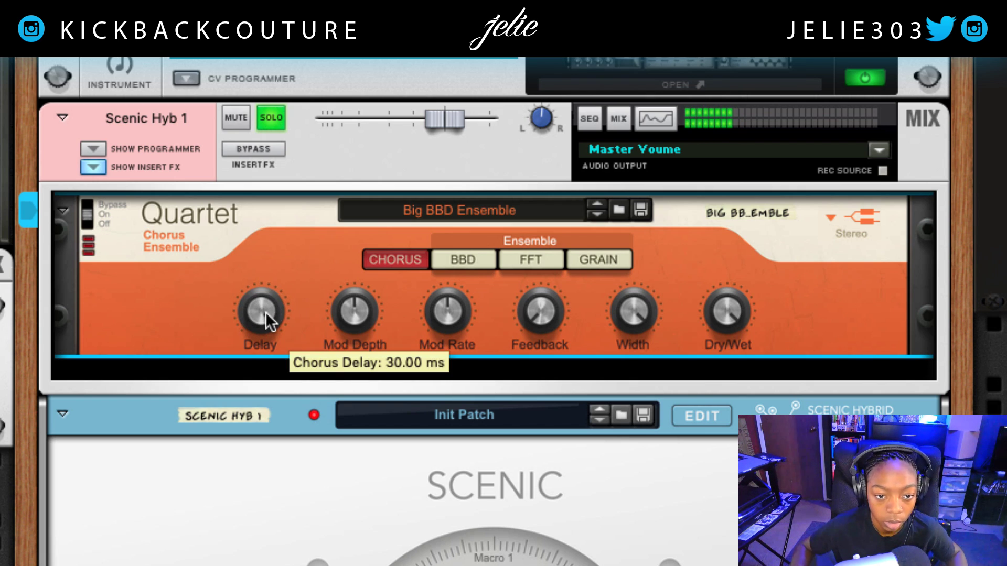
left_click_drag(266, 317, 267, 341)
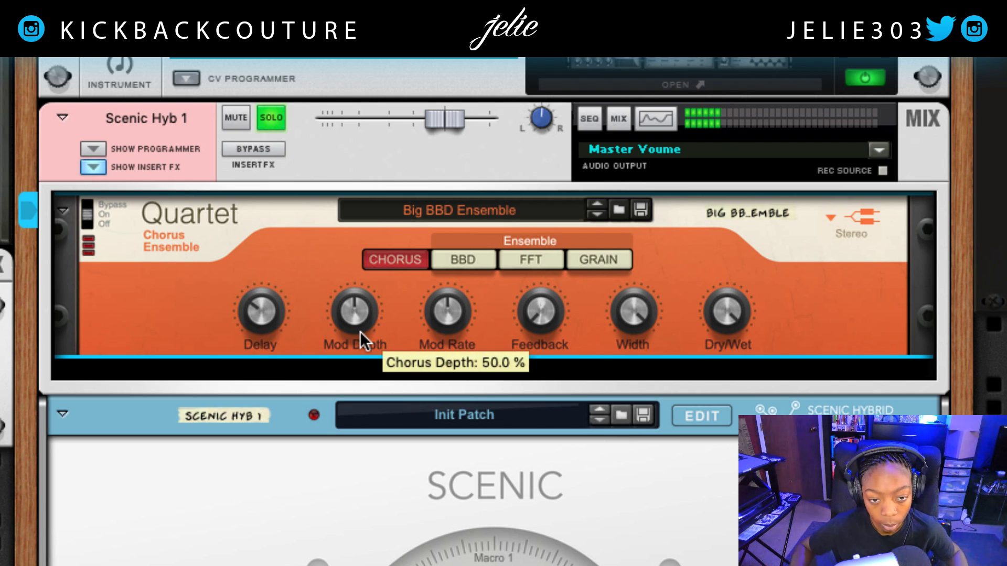
Sweep the chorus Mod Depth down to 0% and up to maximum, and settle it slightly below the middle
left_click_drag(349, 320, 376, 417)
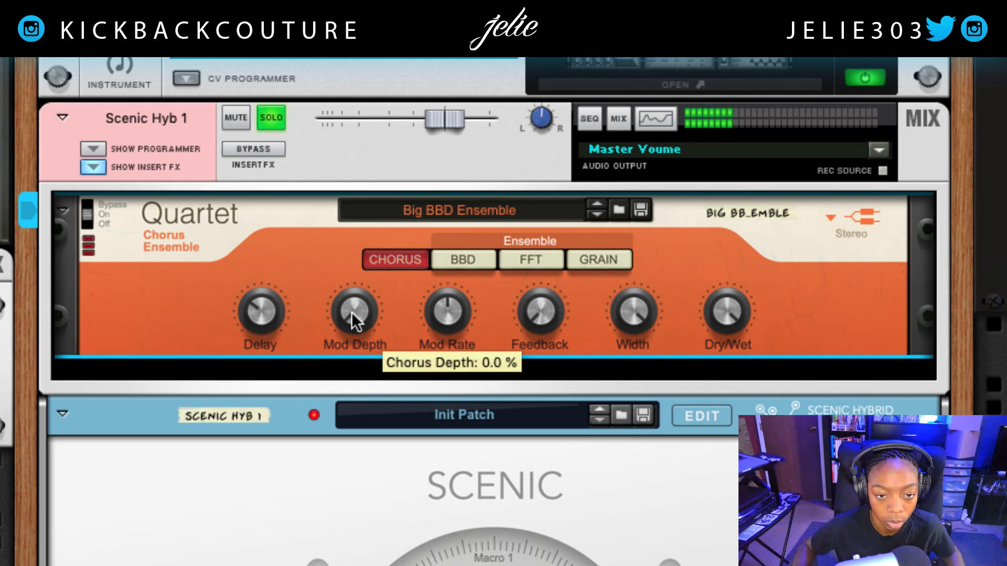
left_click_drag(351, 314, 338, 196)
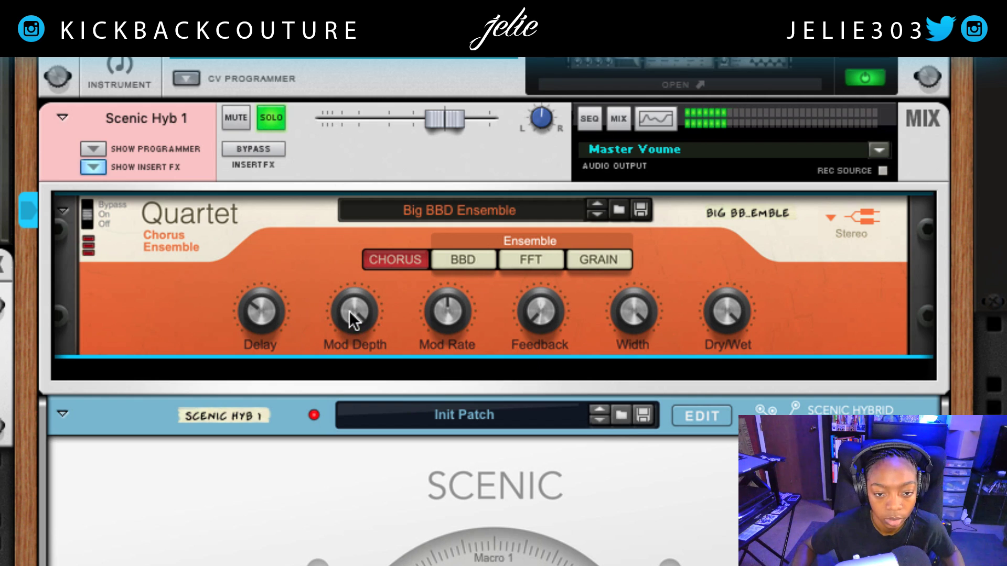
left_click_drag(350, 314, 355, 354)
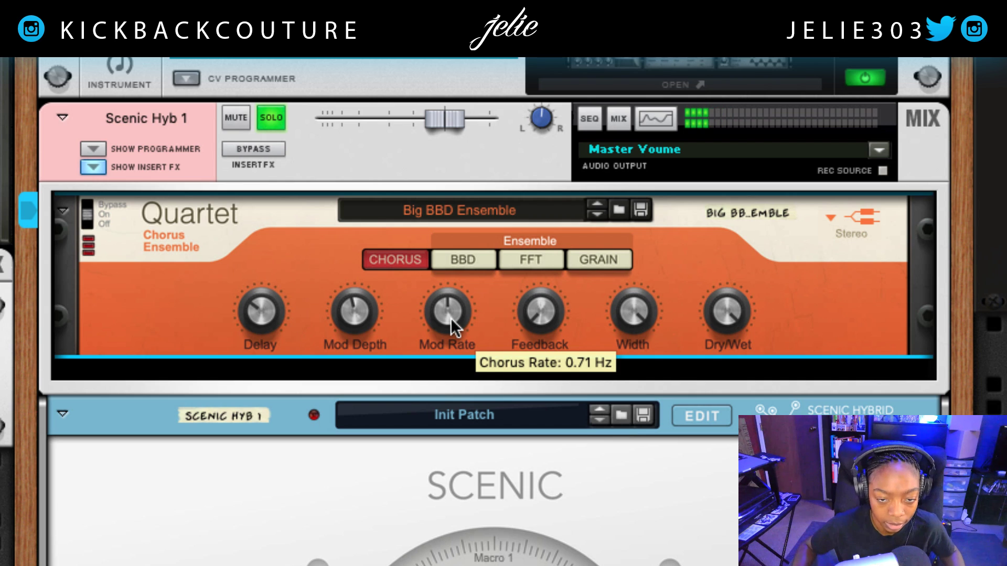
Audition the chorus Mod Rate at 5 Hz and settle it slightly above the middle
left_click_drag(451, 317, 447, 257)
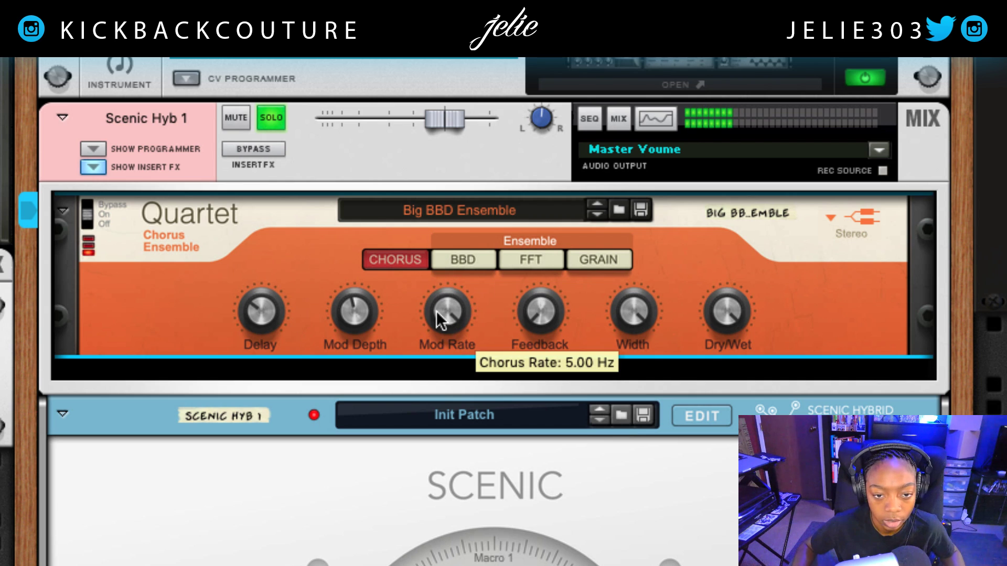
left_click_drag(440, 316, 442, 256)
left_click_drag(441, 322, 445, 354)
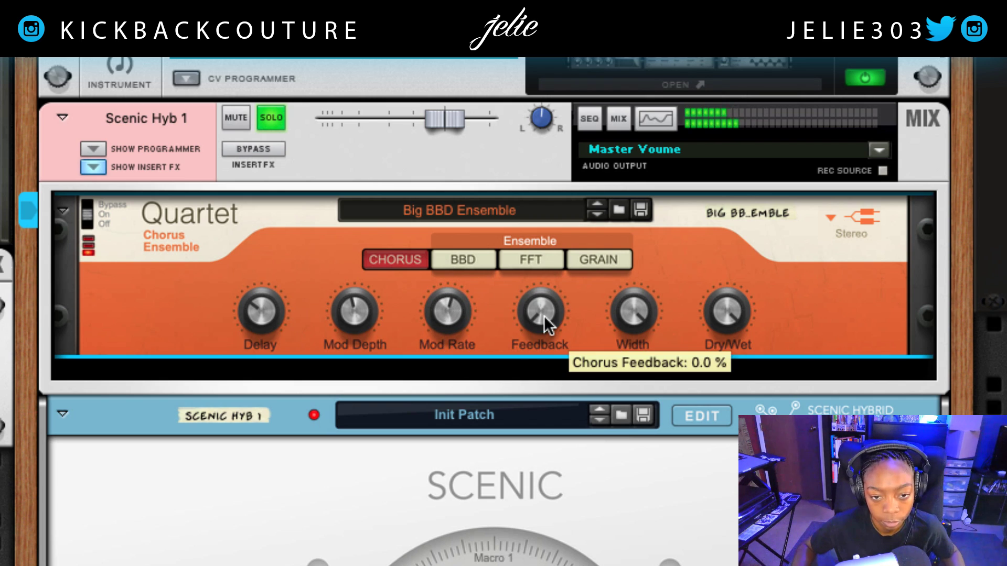
Audition the chorus Feedback at 100%, reset it to 0%, and raise it to slightly below the middle
left_click_drag(543, 316, 552, 229)
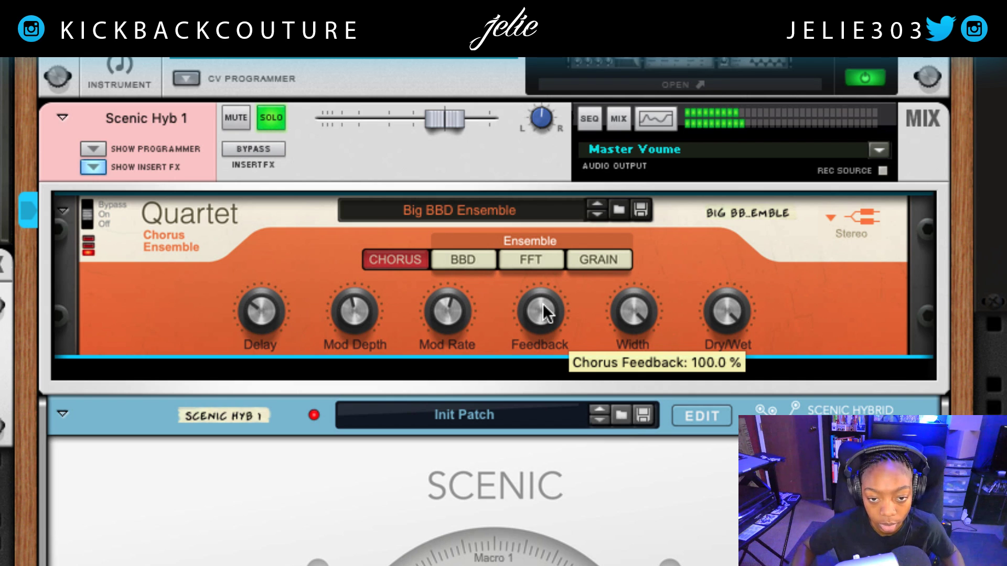
left_click(545, 321, "ctrl")
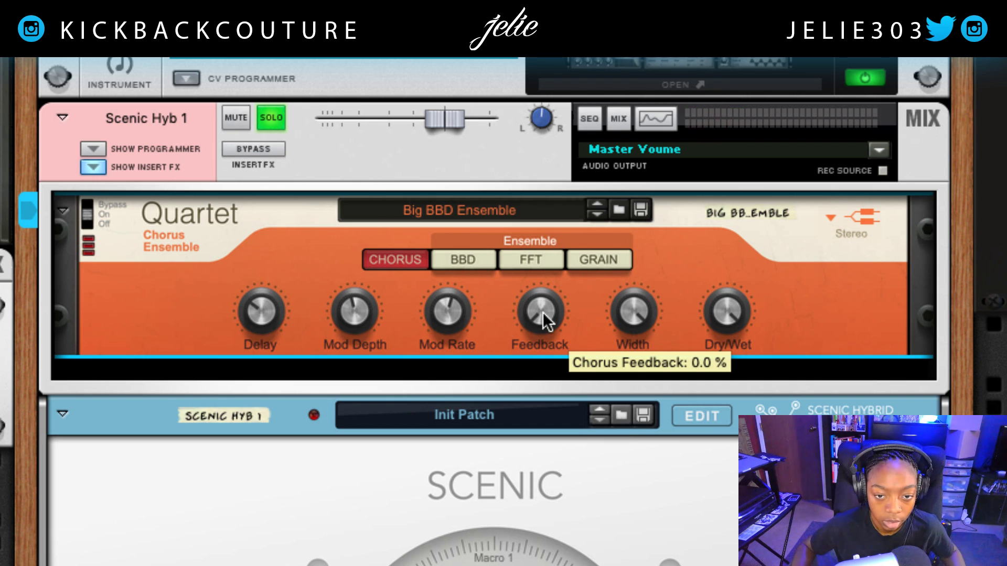
left_click_drag(541, 317, 539, 283)
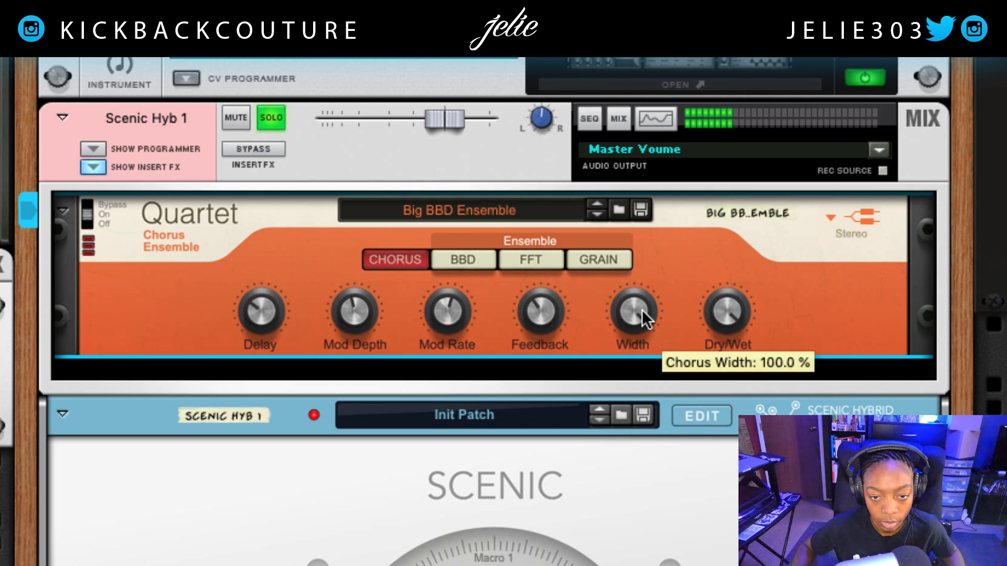
Audition the chorus Width at 0% and Dry/Wet at lower amounts such as 34.4%, returning both to 100%
left_click_drag(646, 317, 664, 491)
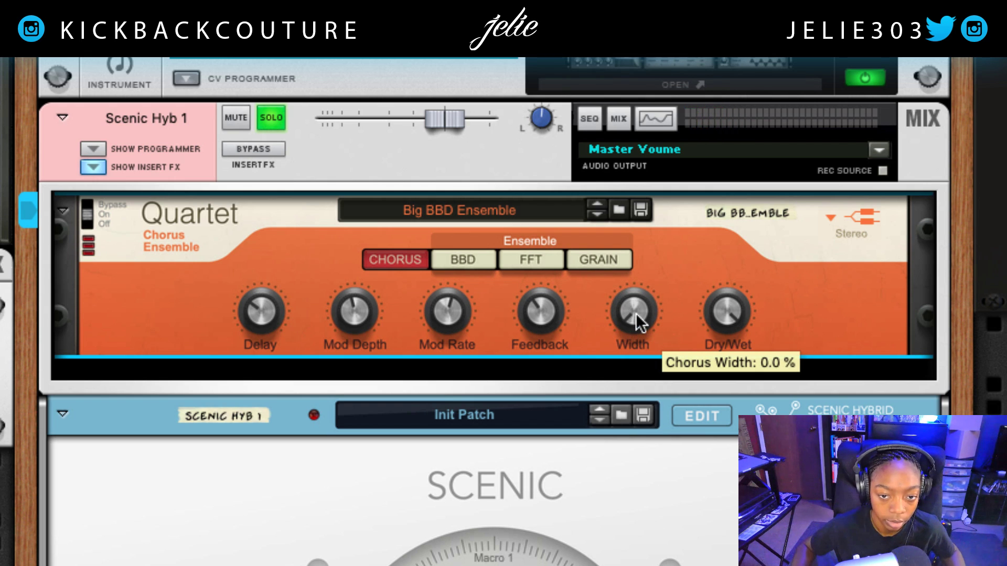
left_click_drag(636, 313, 638, 213)
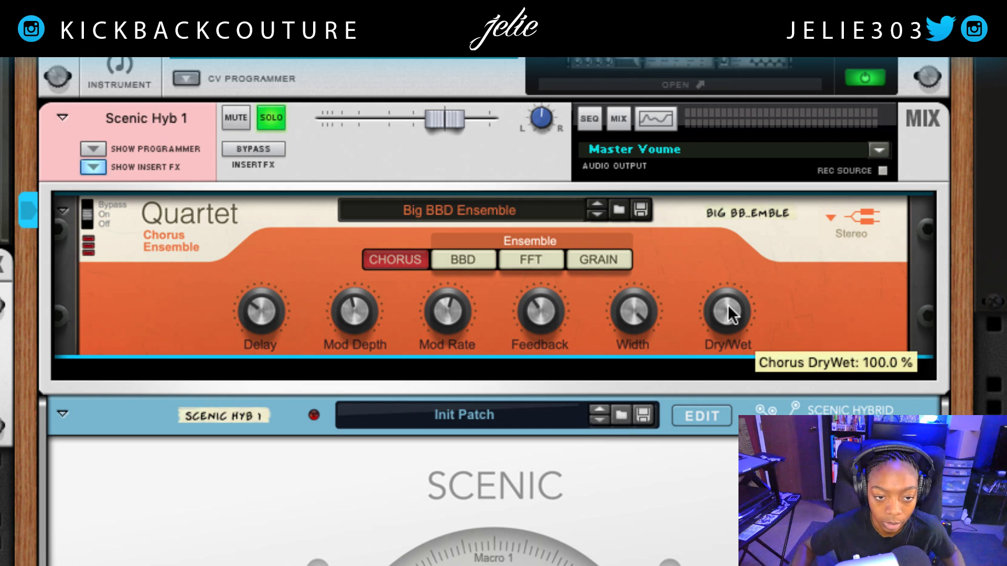
left_click_drag(728, 305, 705, 467)
left_click_drag(729, 325, 709, 242)
mouse_move(729, 310)
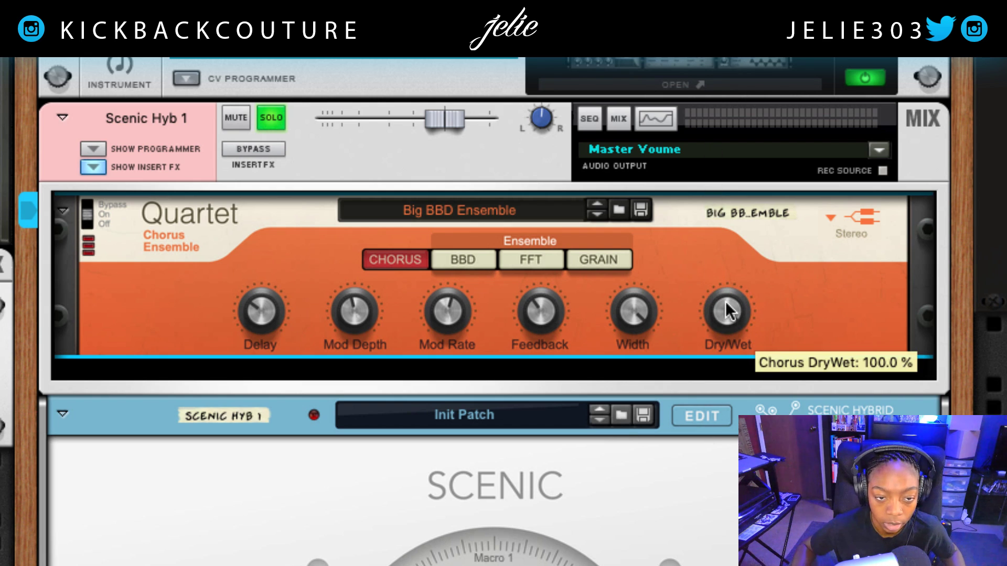
left_click_drag(726, 306, 731, 361)
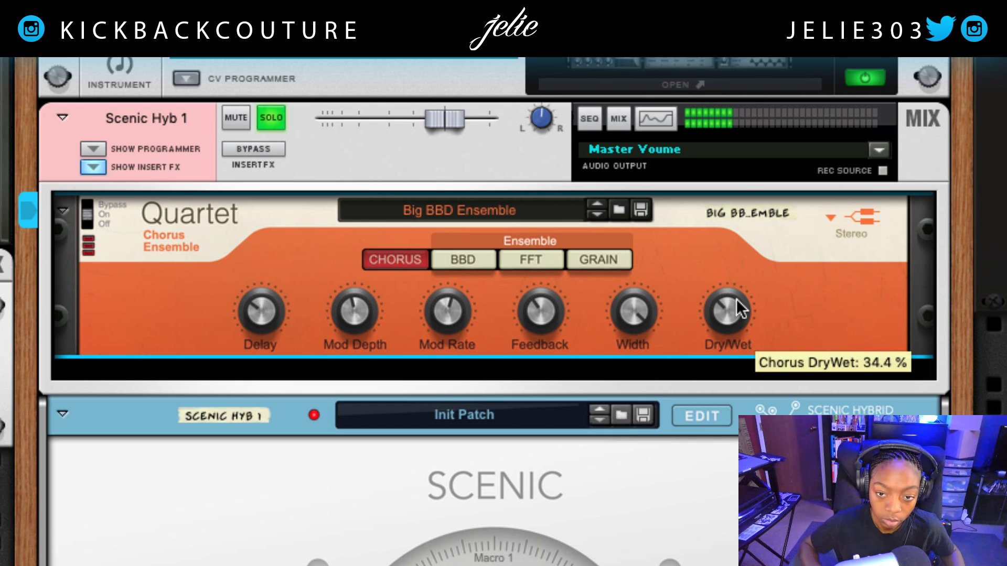
left_click_drag(731, 306, 732, 243)
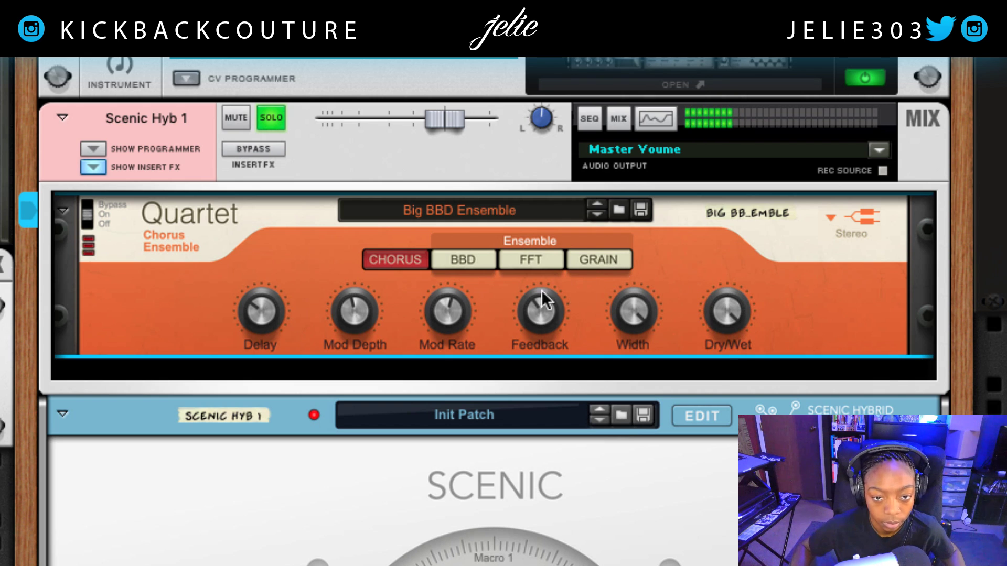
Compare BBD with CHORUS, adjust the chorus Dry/Wet to about 51.6%, and switch Quartet to BBD
left_click(452, 254)
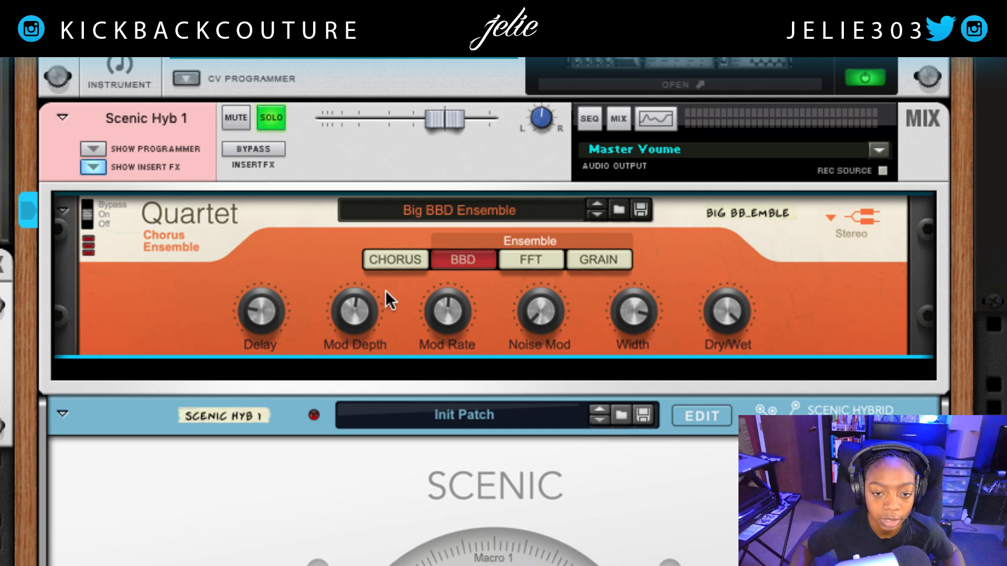
left_click(414, 256)
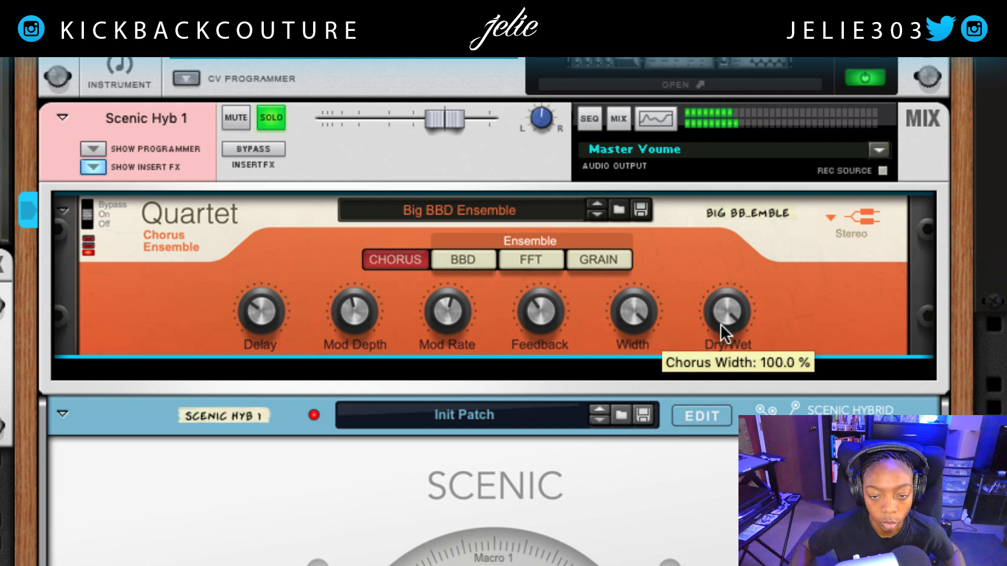
mouse_move(734, 326)
left_mouse_down()
mouse_move(736, 359)
mouse_move(730, 318)
left_mouse_up()
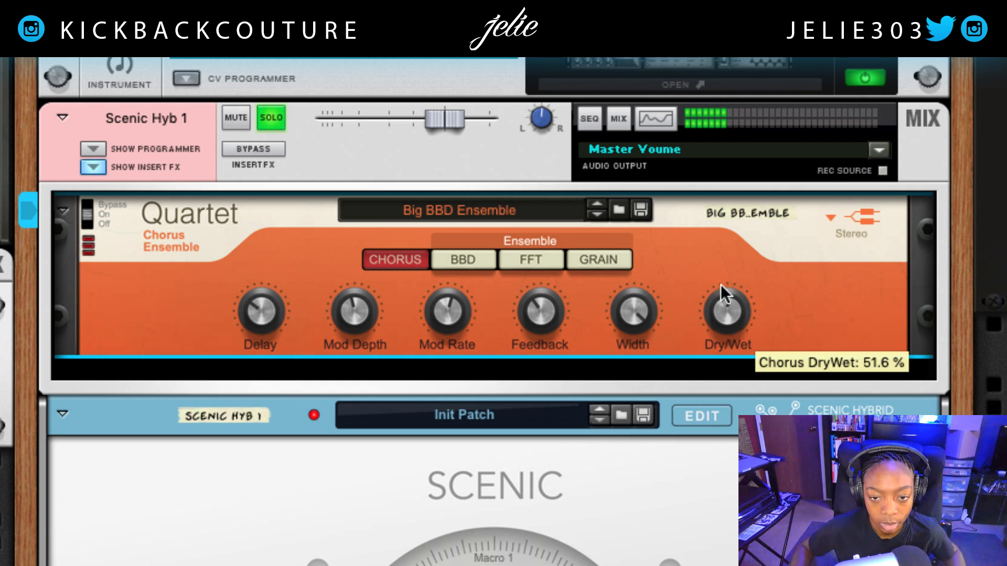
left_click(454, 261)
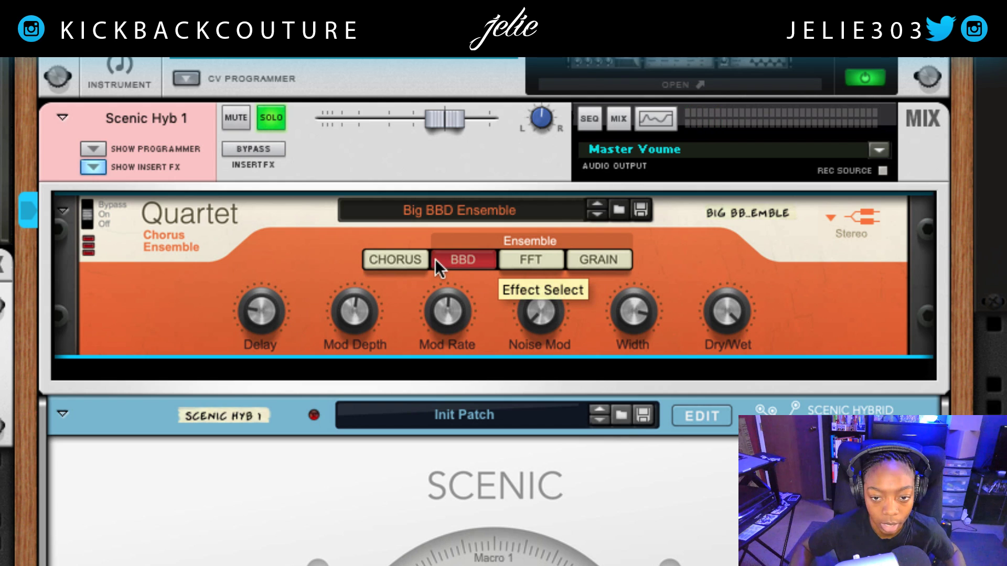
Audition the BBD Delay at 1 ms and 30 ms, and settle it at 14.14 ms
left_click(427, 260)
left_click(459, 260)
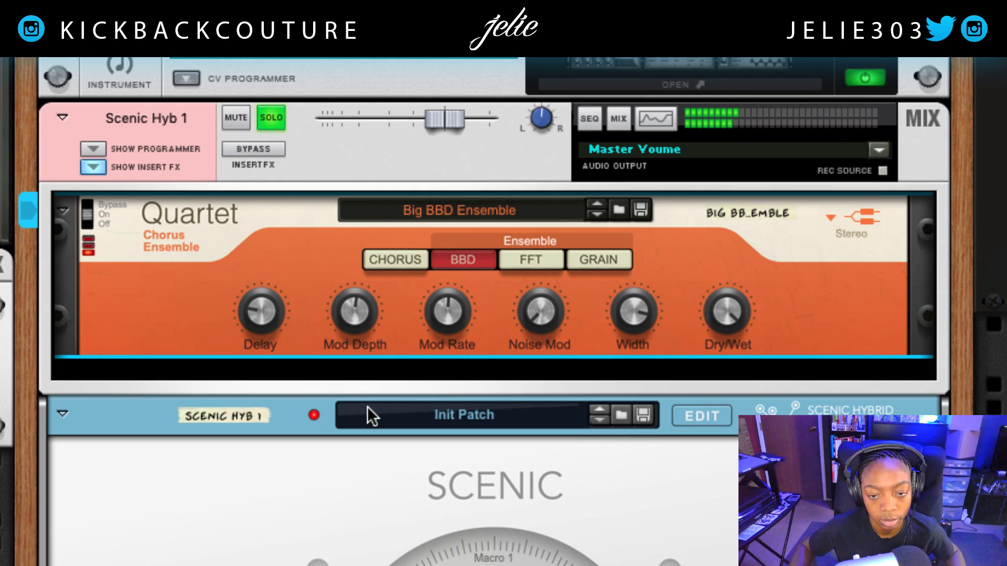
mouse_move(266, 313)
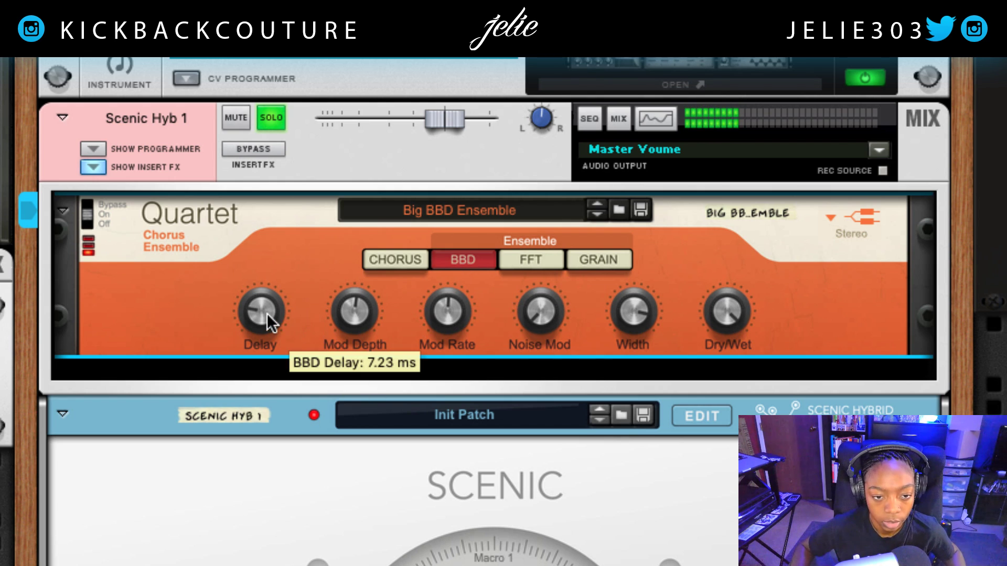
left_click_drag(267, 314, 294, 432)
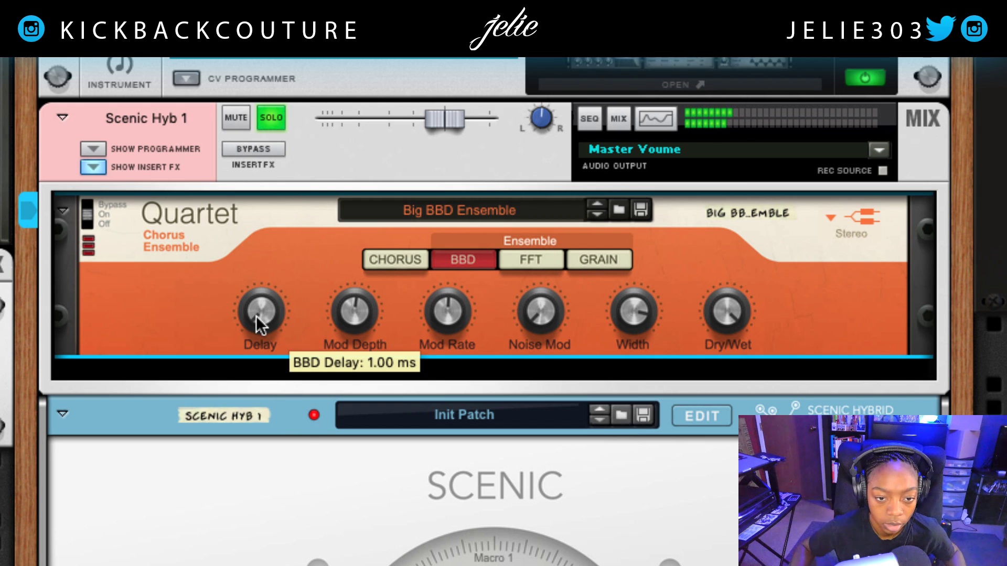
left_click_drag(254, 313, 241, 224)
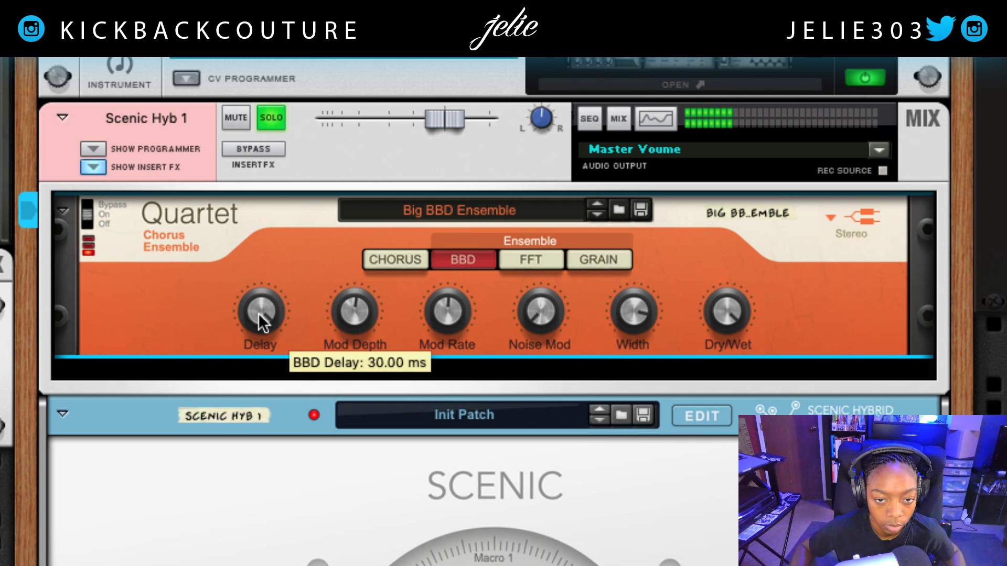
left_click_drag(260, 318, 269, 356)
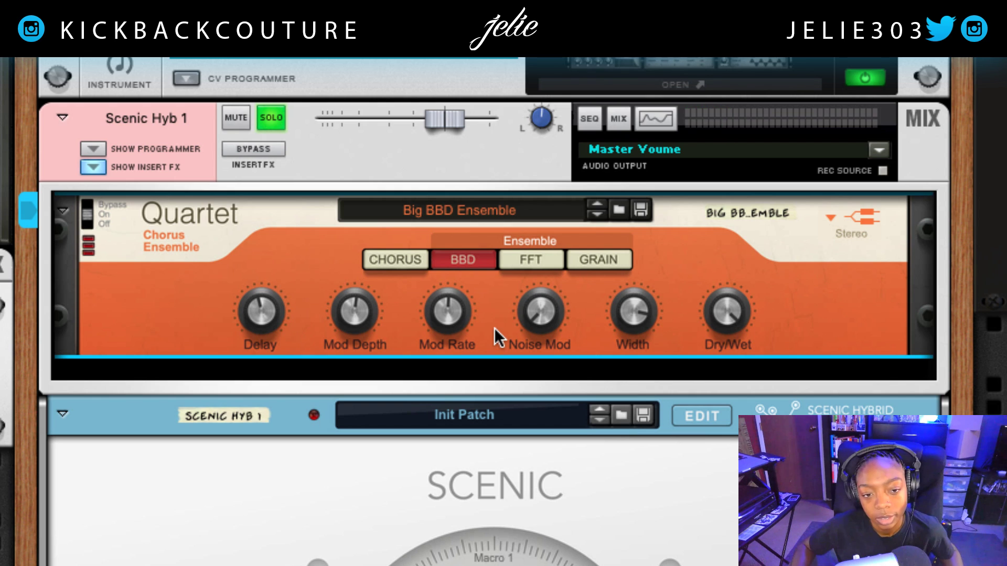
Set the BBD Delay to 30 ms and raise Mod Depth and Mod Rate to their maximum
left_click(467, 258)
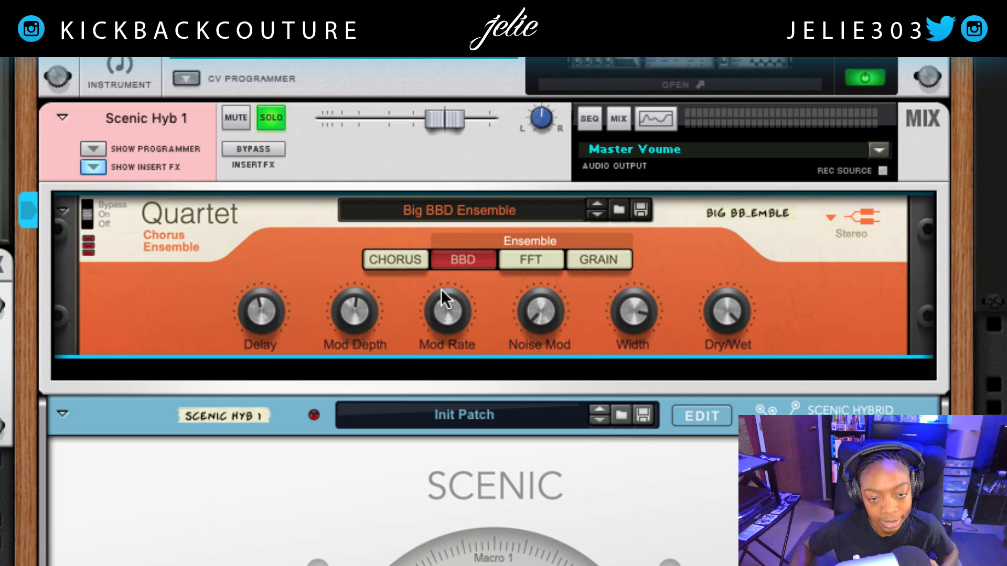
mouse_move(449, 316)
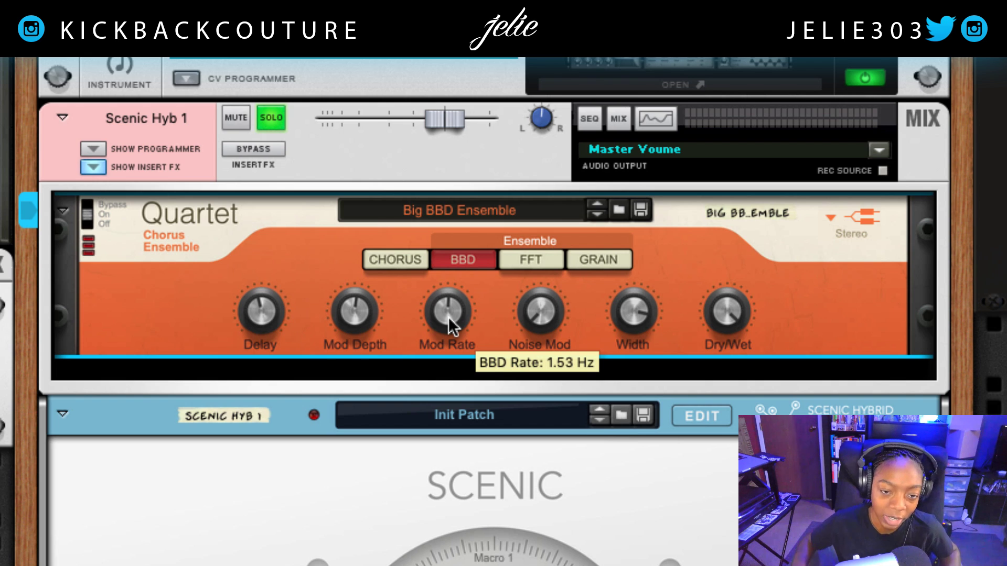
mouse_move(323, 303)
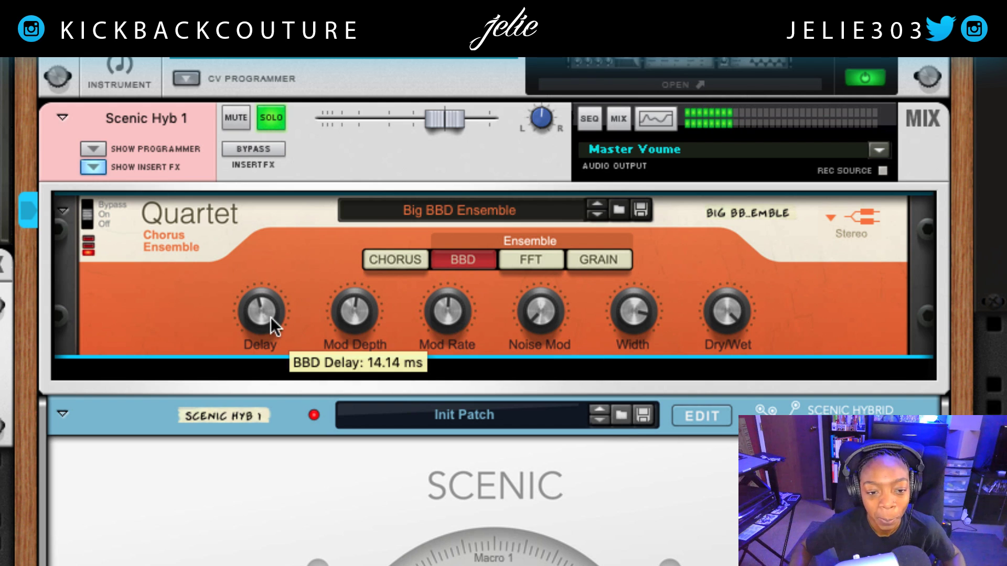
left_click_drag(268, 316, 266, 225)
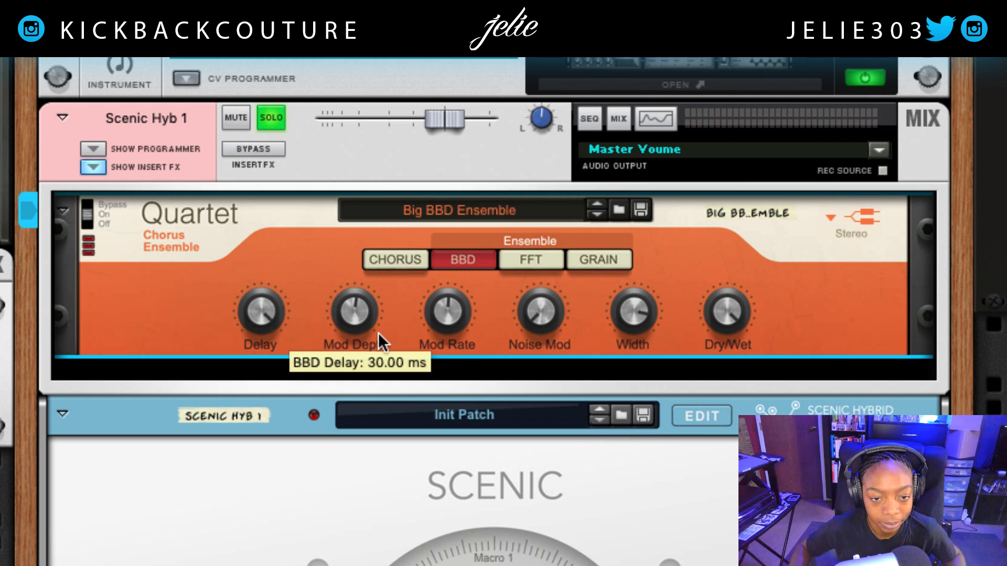
mouse_move(363, 323)
left_click_drag(358, 306, 331, 280)
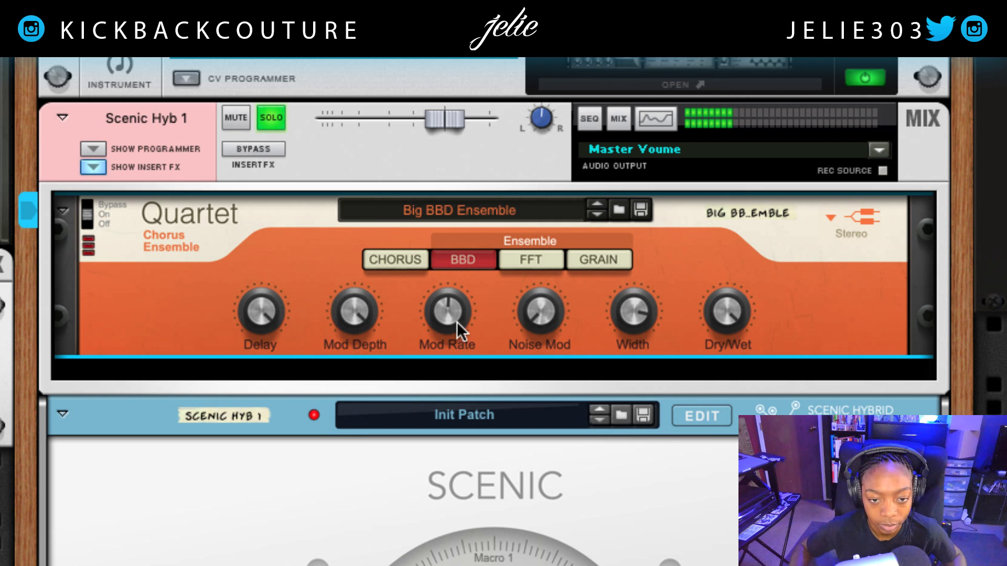
left_click_drag(457, 322, 439, 257)
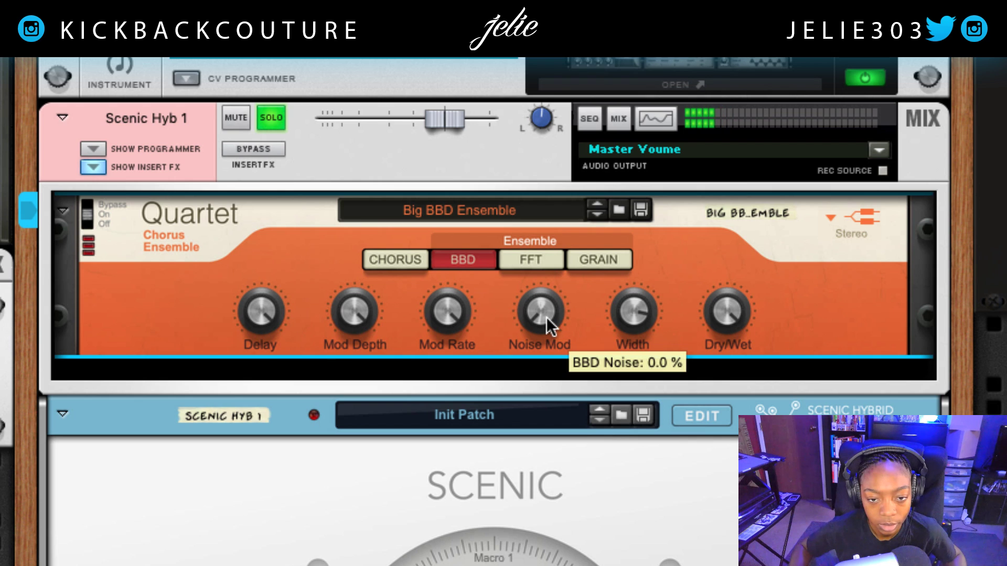
Raise the BBD Noise Mod to 100% and audition Width at 0% and a lower Dry/Wet, returning both to maximum
left_click_drag(547, 316, 539, 219)
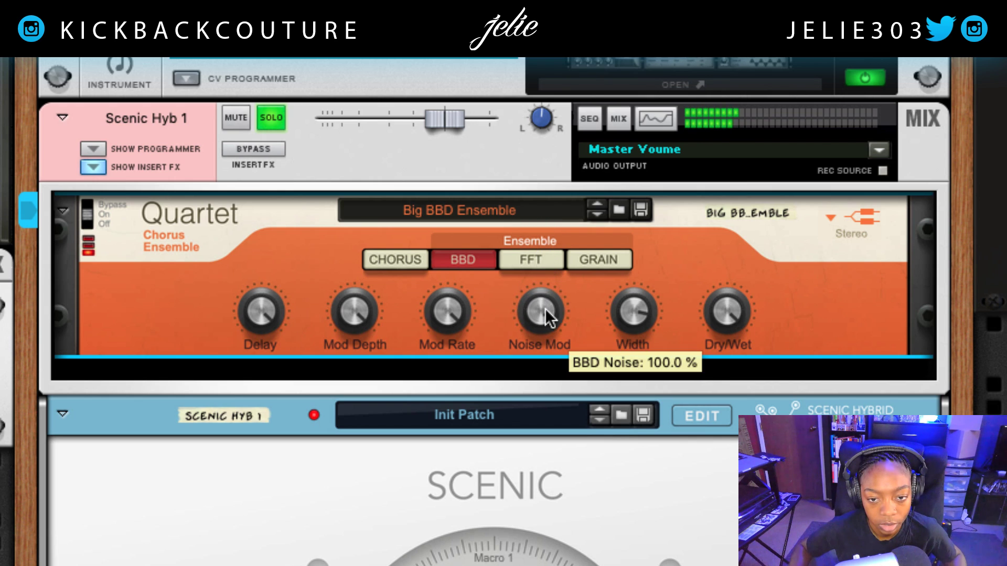
left_click_drag(626, 310, 618, 412)
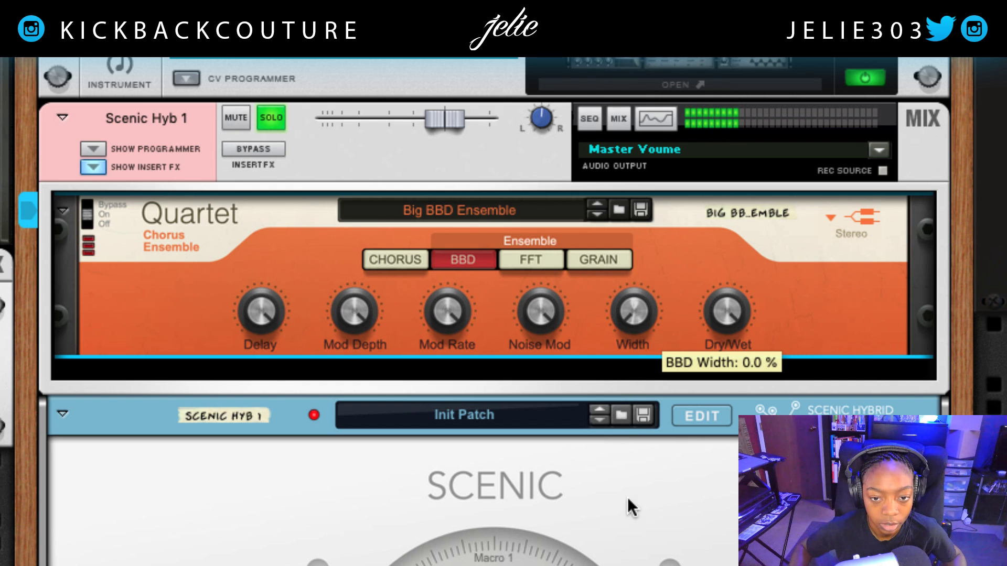
left_click_drag(627, 503, 578, 229)
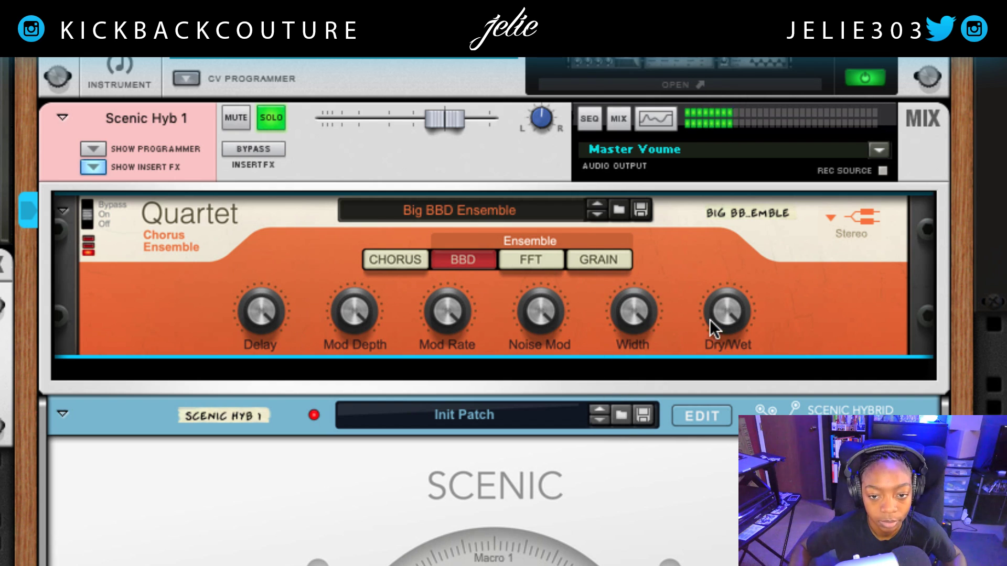
left_click_drag(709, 319, 669, 350)
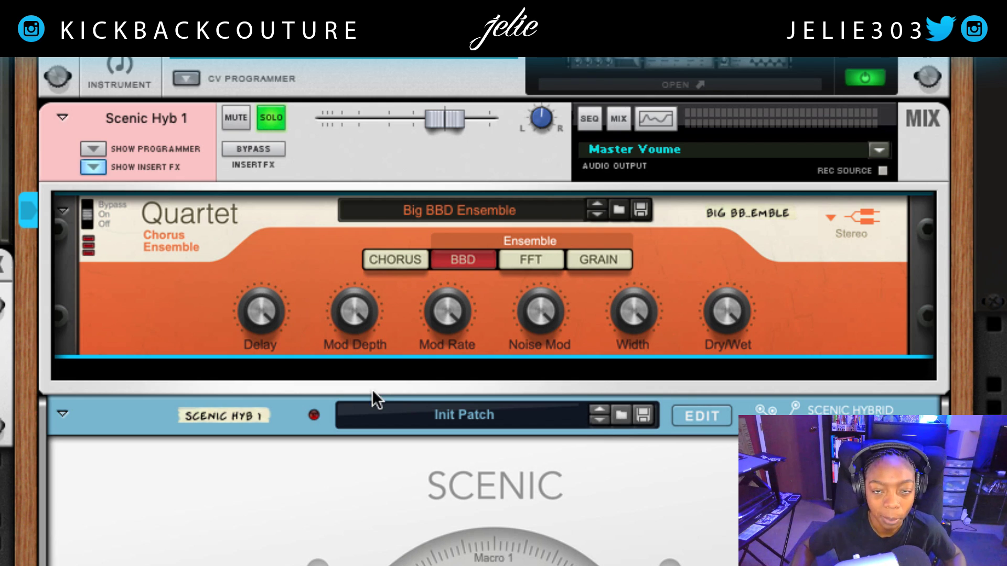
Compare the BBD Mod Depth and Noise Mod each at 0% and at full, leaving both at maximum
left_click_drag(350, 313, 350, 362)
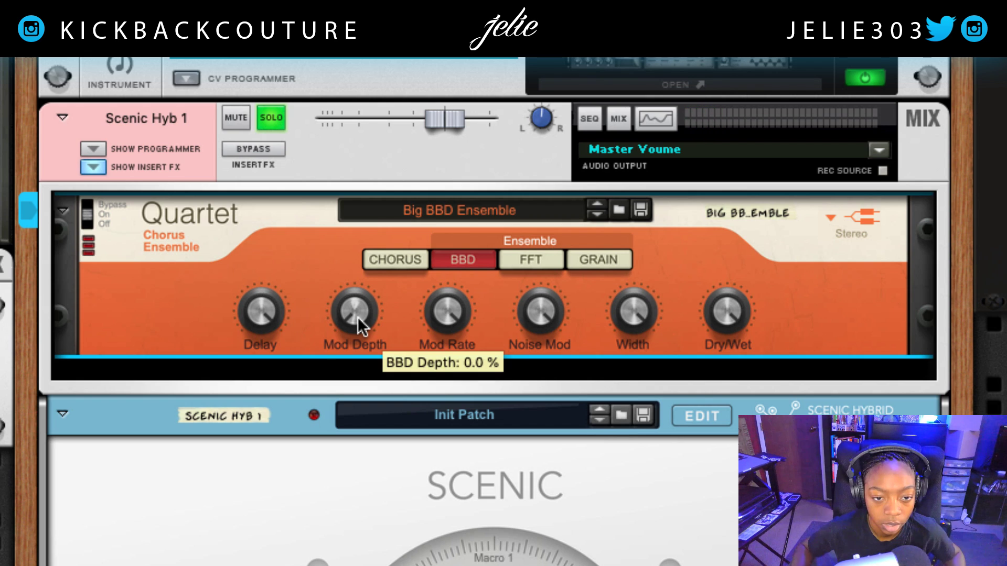
left_click_drag(358, 317, 350, 338)
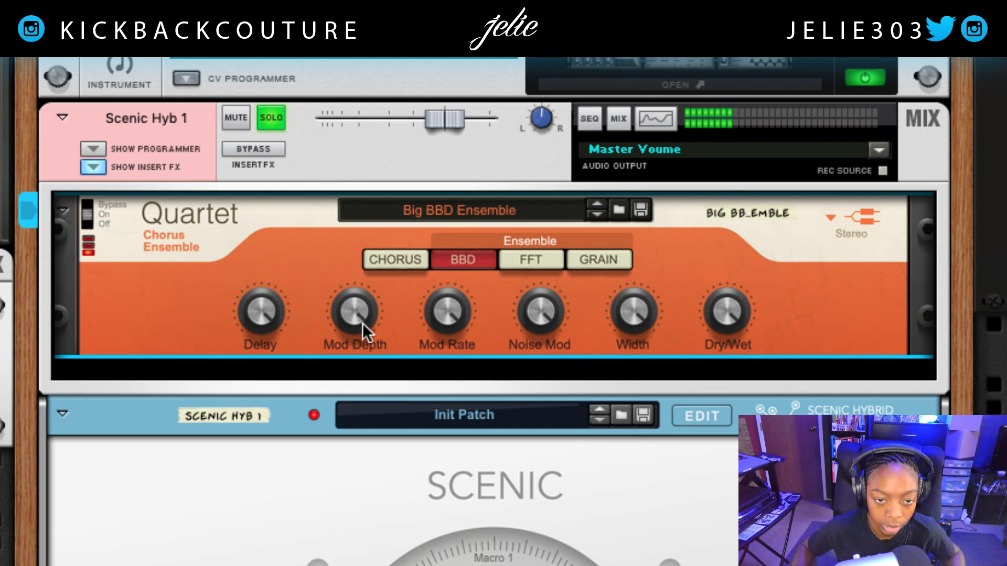
mouse_move(360, 323)
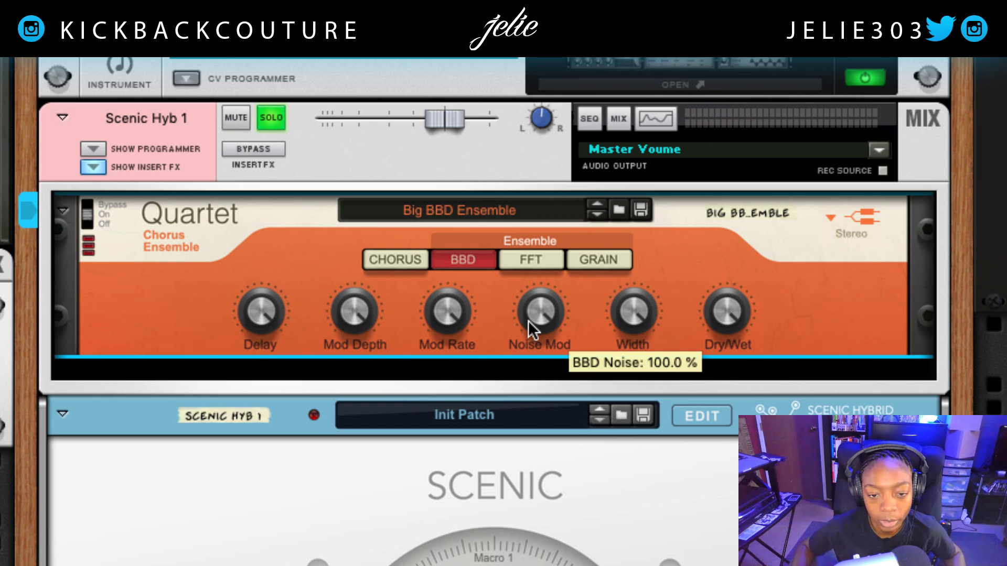
left_click_drag(531, 325, 557, 475)
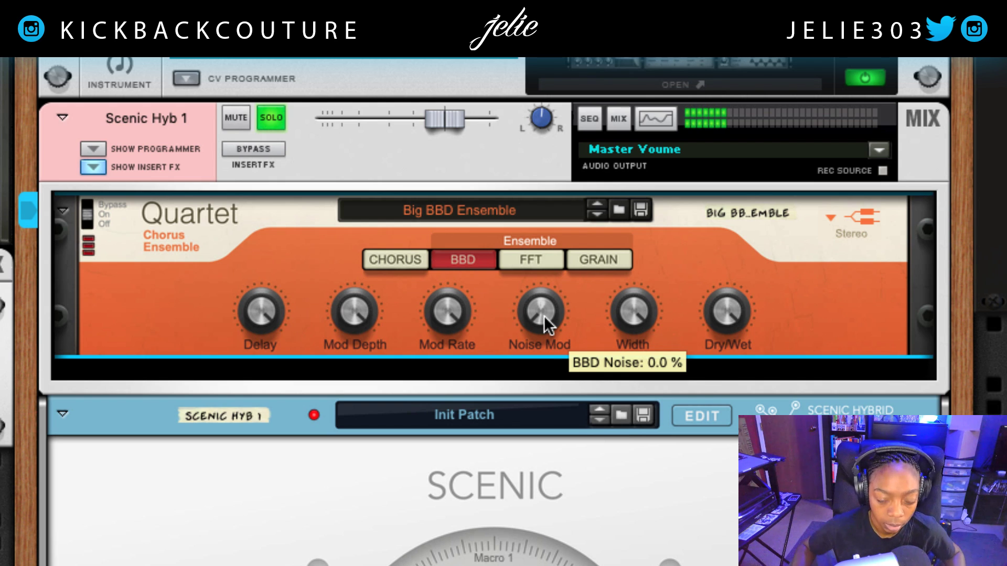
left_click_drag(543, 316, 537, 221)
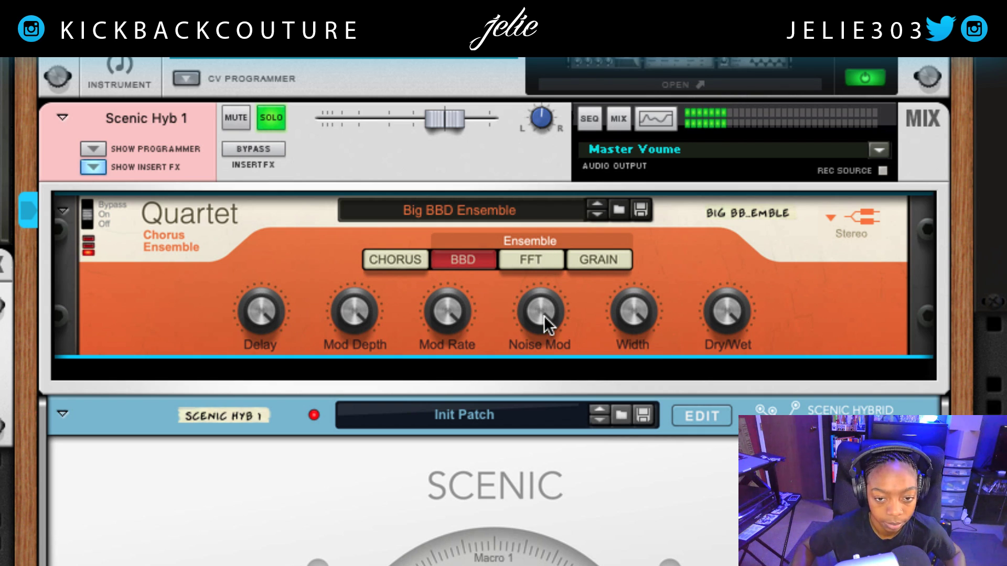
mouse_move(546, 314)
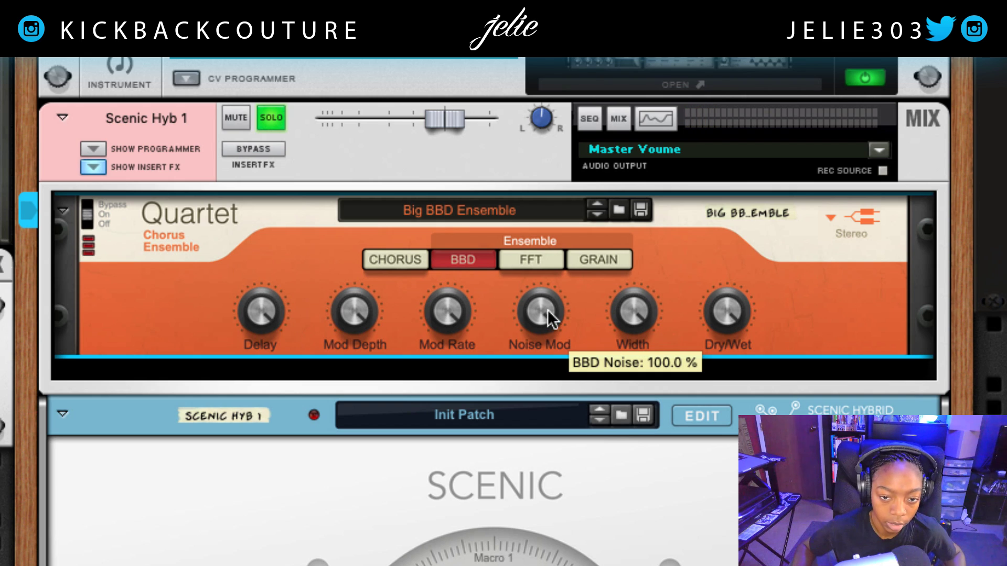
Audition BBD with Noise Mod and Mod Depth at 0%, and raise Mod Depth to 62.5% and Noise Mod to about three-quarters
left_click_drag(546, 314, 553, 533)
left_click_drag(349, 312, 355, 445)
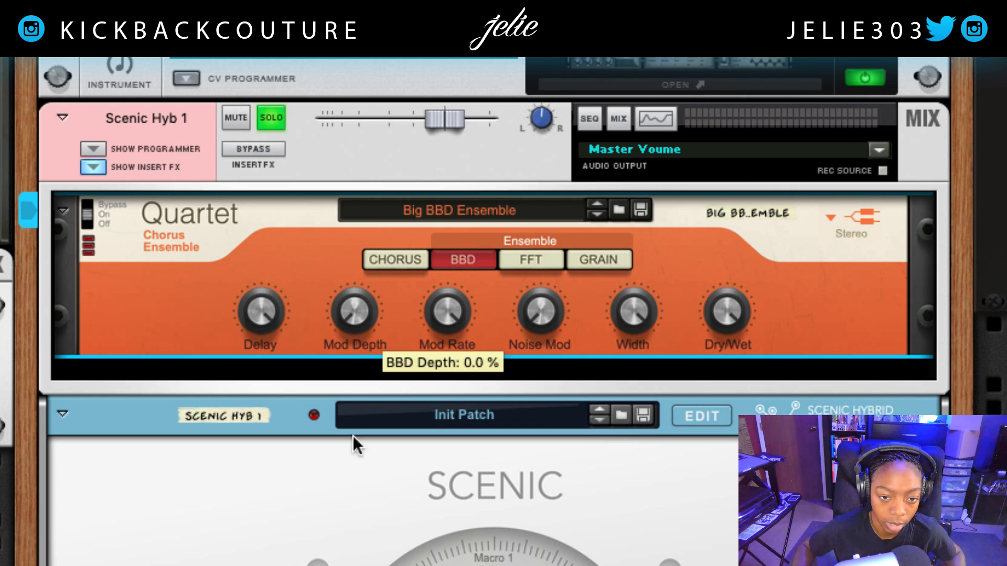
left_click_drag(364, 523, 364, 523)
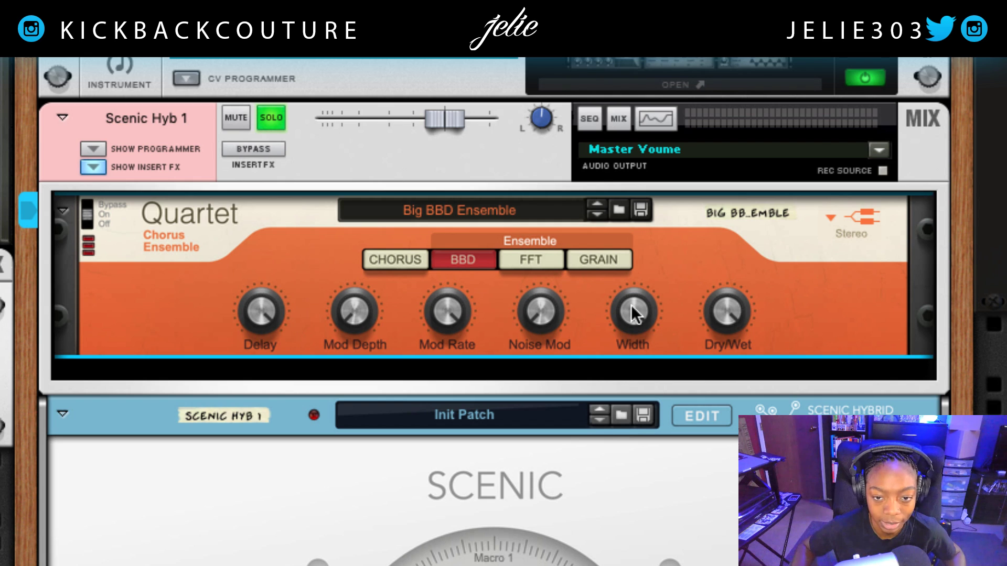
mouse_move(631, 305)
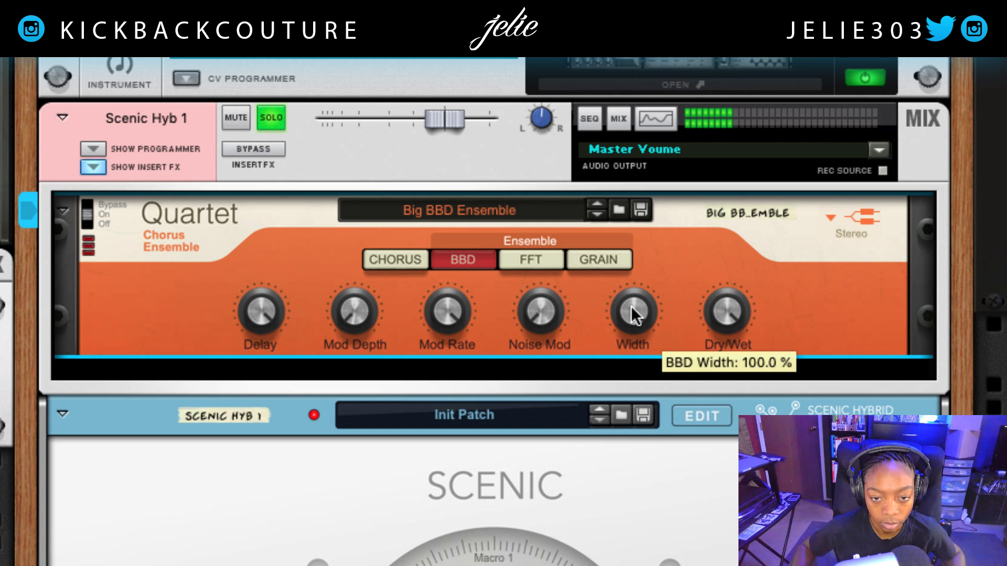
left_click_drag(631, 307, 625, 214)
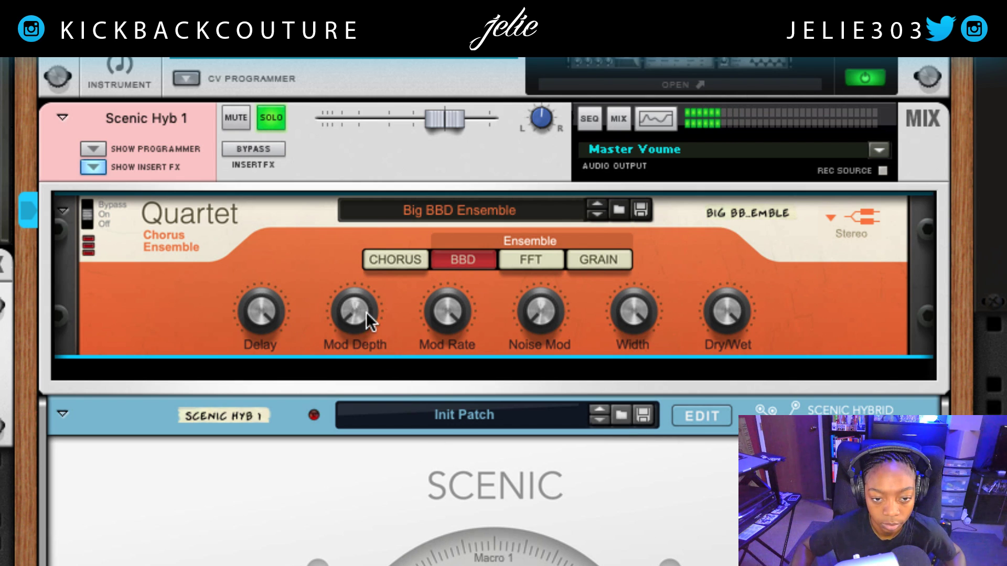
left_click_drag(541, 328, 531, 262)
left_click_drag(339, 306, 354, 344)
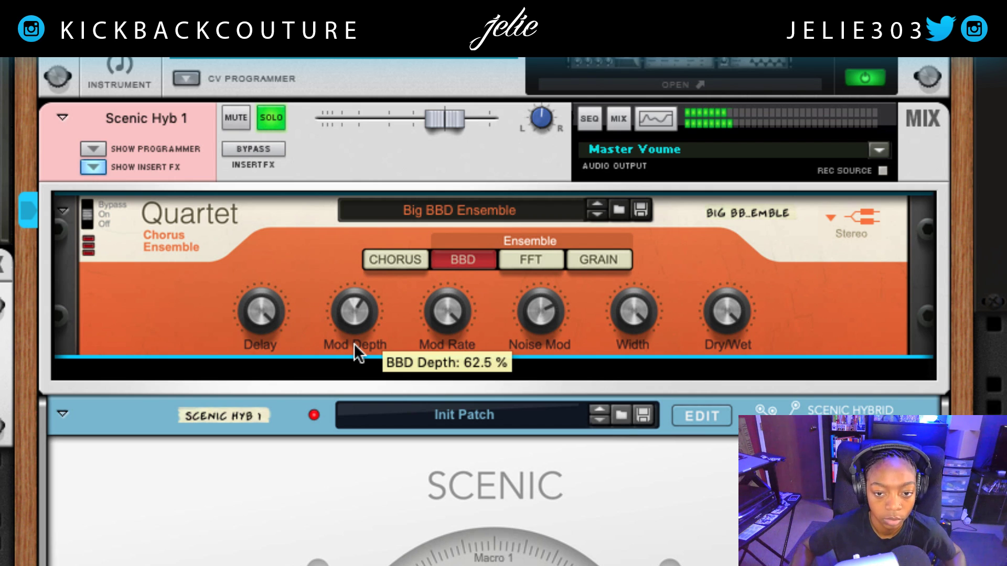
Switch Quartet to FFT, raise its Mod Depth to maximum, and set the FFT Size to 1
left_click(517, 261)
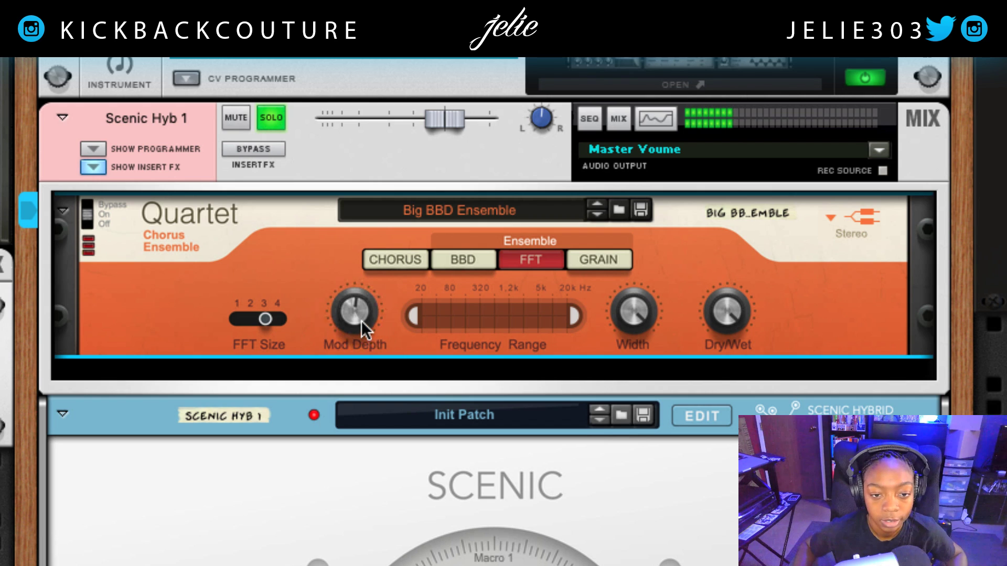
left_click_drag(361, 320, 360, 268)
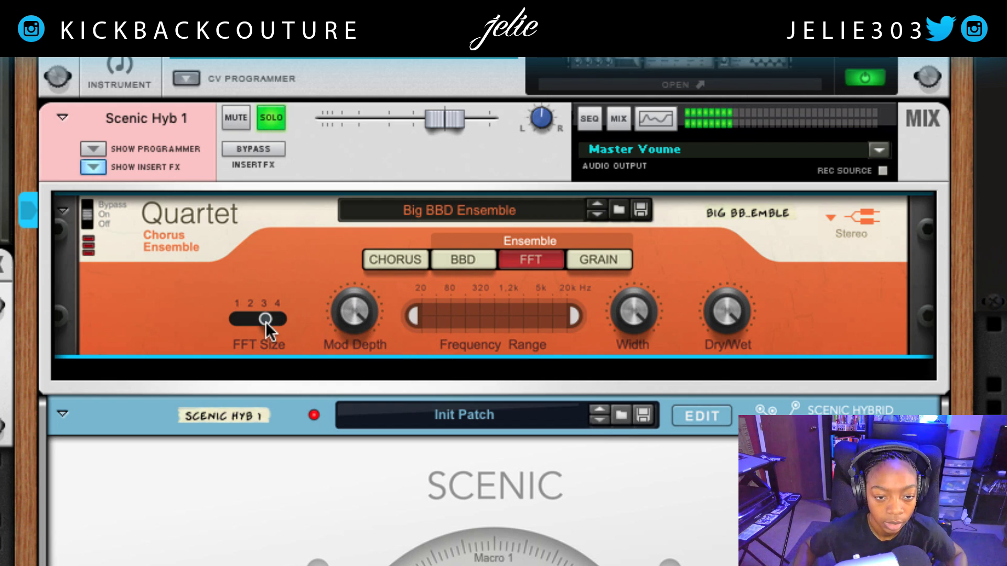
mouse_move(265, 322)
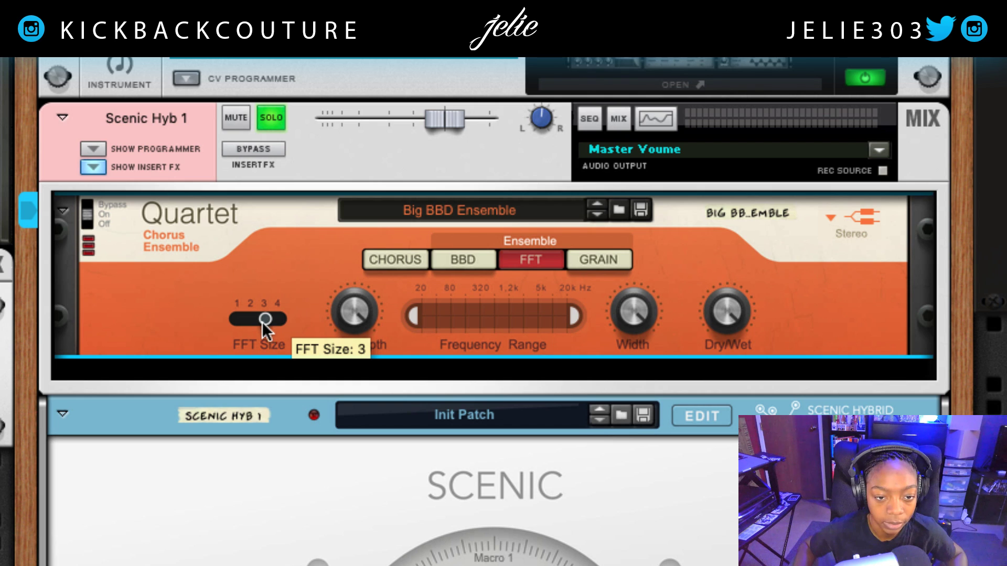
left_click_drag(263, 322, 240, 331)
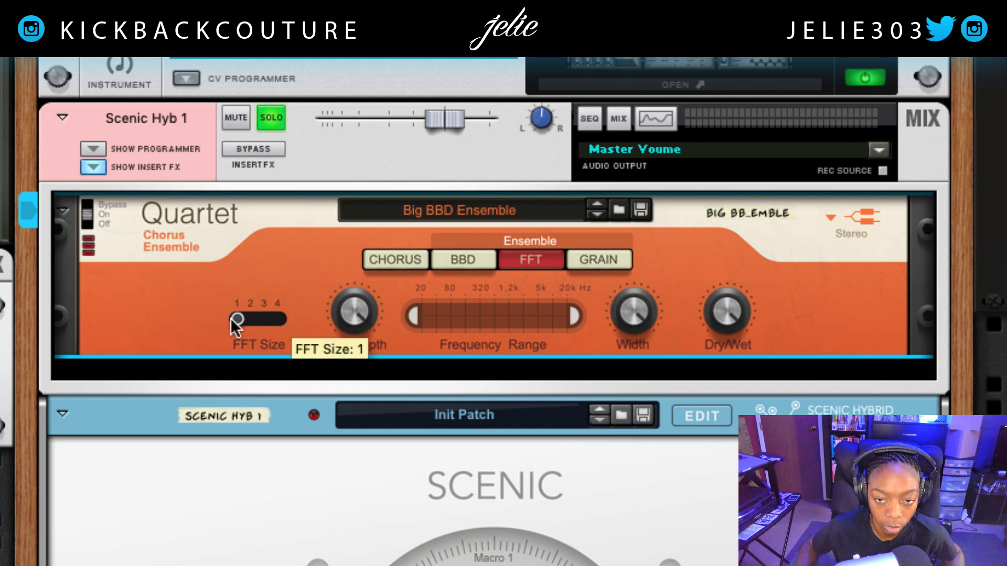
mouse_move(234, 321)
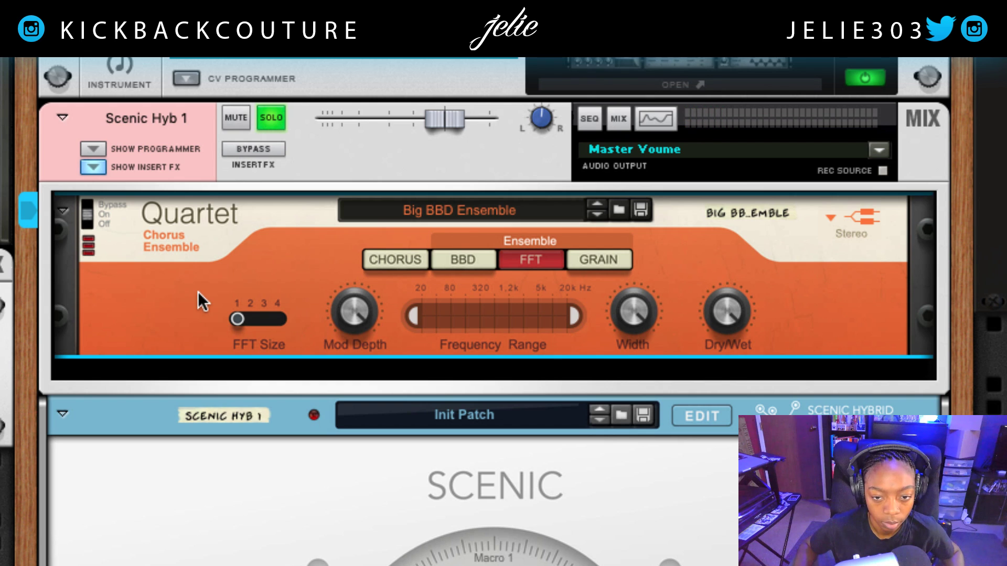
Compare Quartet bypassed and on, and audition FFT Size 4 before returning it to 1
left_click(87, 205)
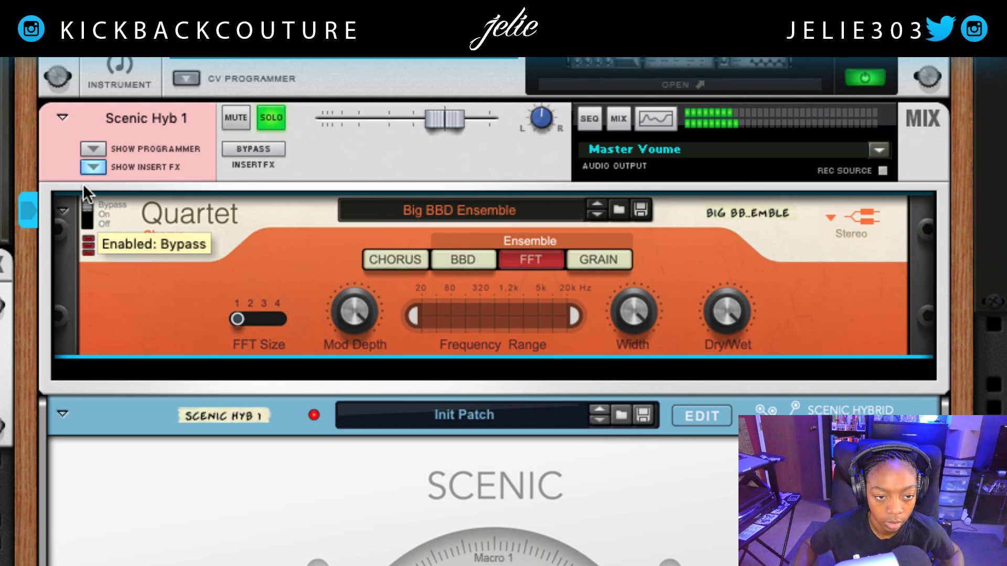
left_click(90, 215)
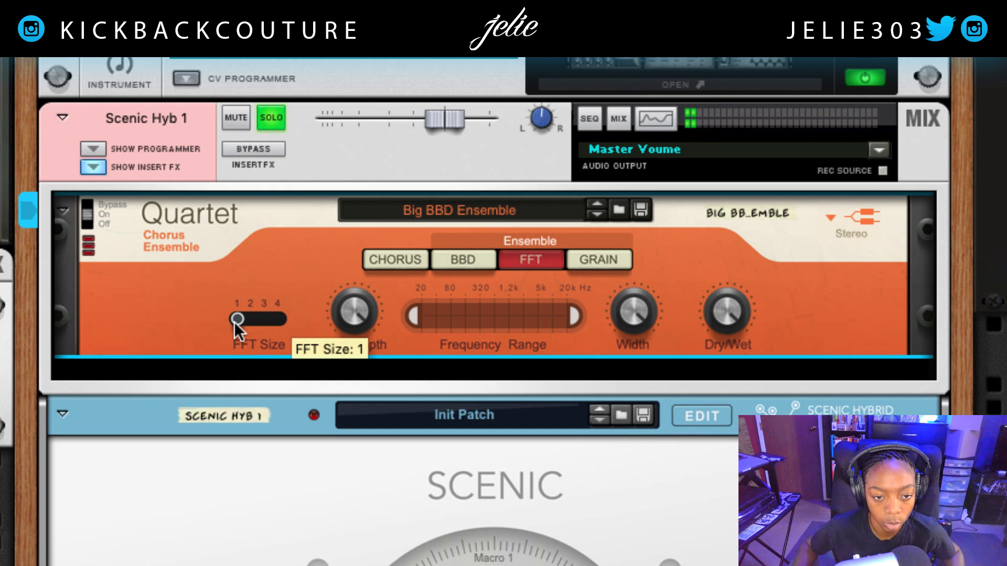
left_click_drag(234, 322, 279, 326)
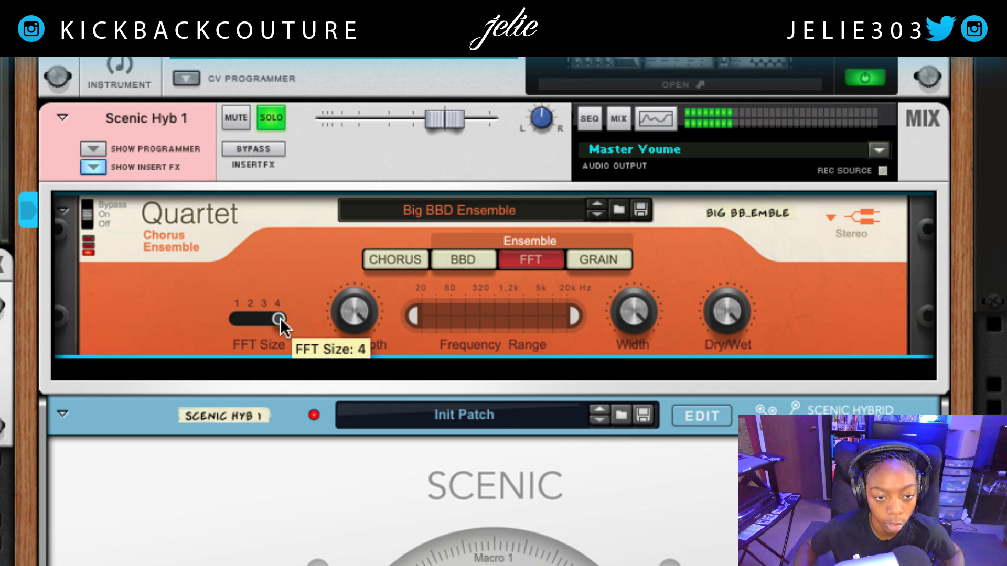
left_click_drag(280, 318, 145, 325)
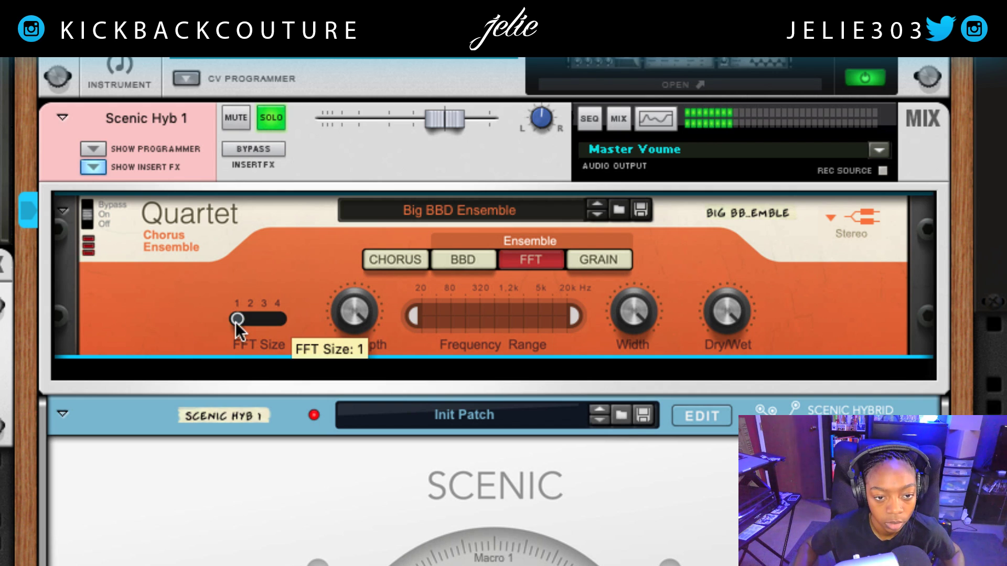
Audition FFT Size 4 against 1 and a reduced Mod Depth against full, leaving FFT Size at 1 and Mod Depth at maximum
left_click_drag(237, 318, 112, 329)
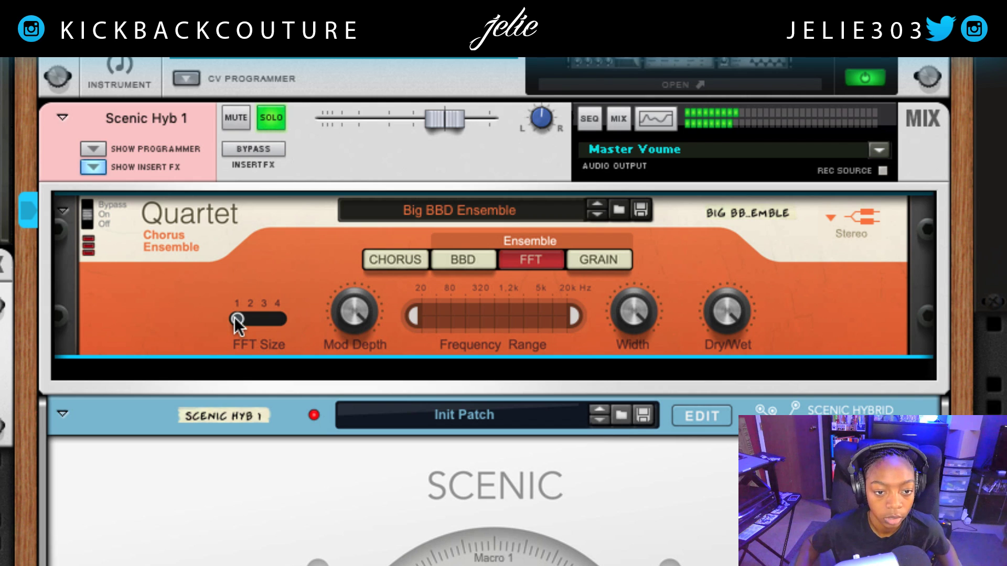
left_click_drag(237, 318, 327, 323)
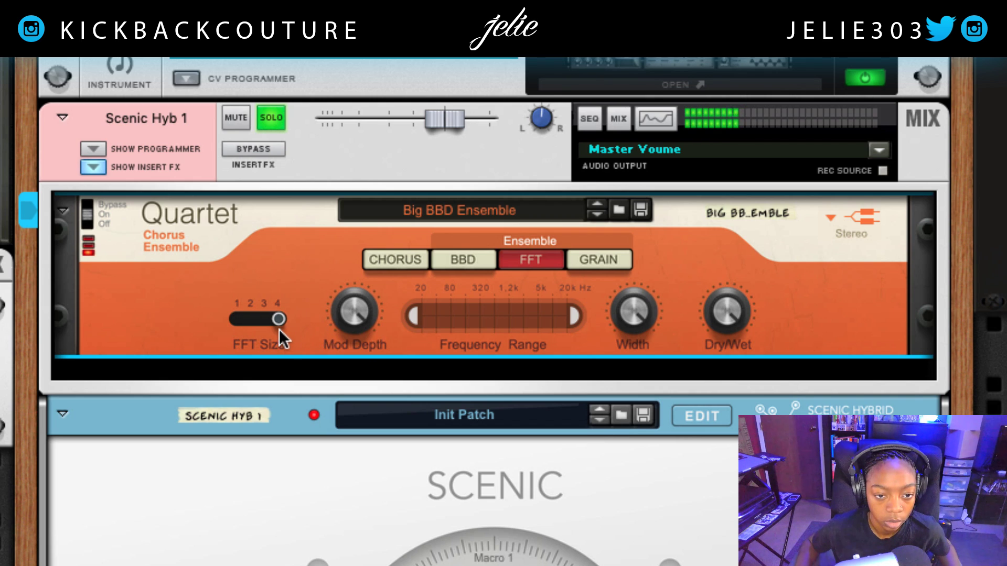
left_click_drag(279, 326, 232, 332)
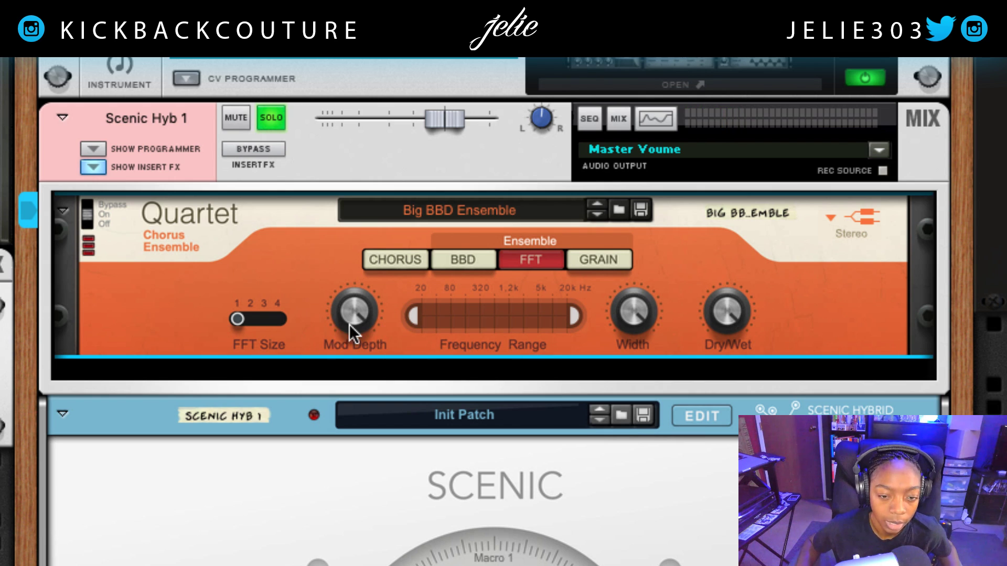
left_click_drag(355, 312, 371, 335)
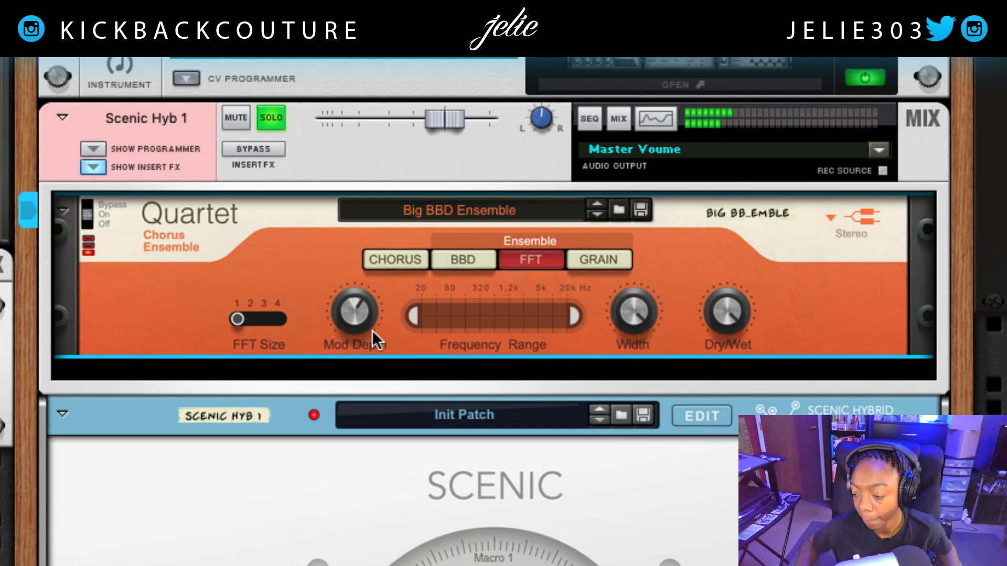
left_click_drag(372, 329, 326, 196)
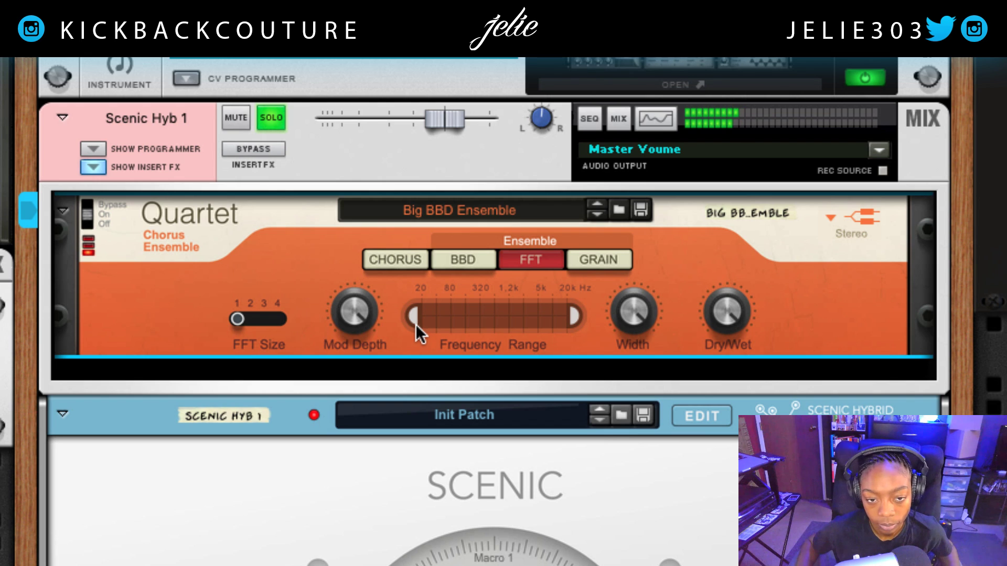
Narrow the FFT Frequency Range to between roughly 20–80 Hz and just above 1.2 kHz, try the Width, and set Dry/Wet to 50%
left_click_drag(413, 318, 516, 362)
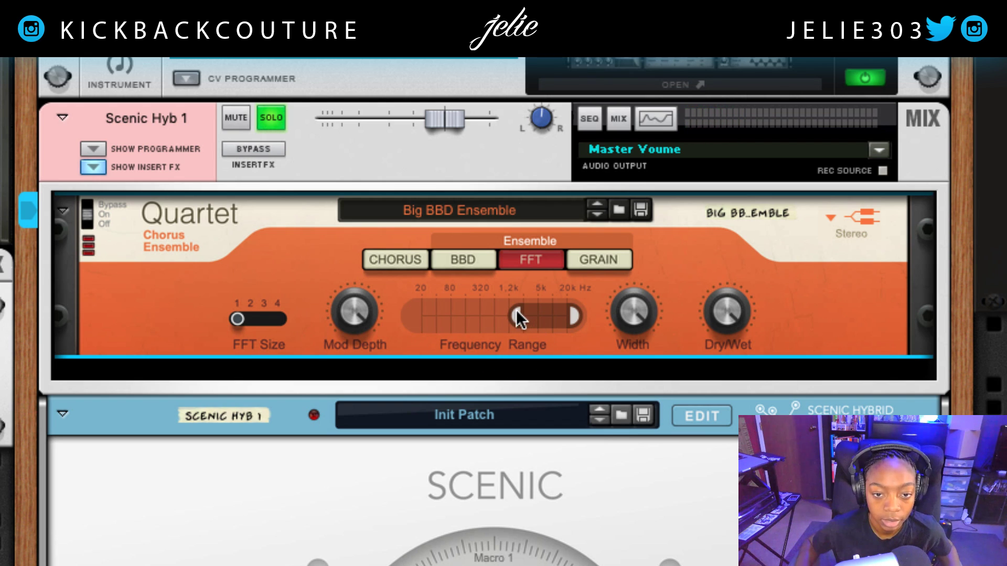
left_click_drag(519, 318, 453, 318)
left_click_drag(575, 316, 556, 326)
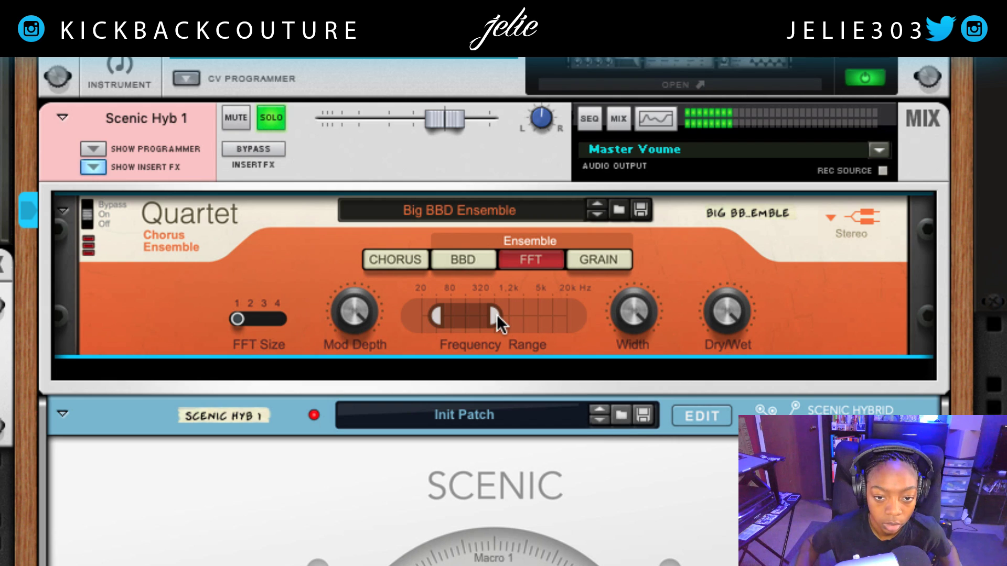
left_click_drag(496, 314, 521, 317)
left_click_drag(635, 325, 803, 315)
left_click_drag(743, 317, 718, 353)
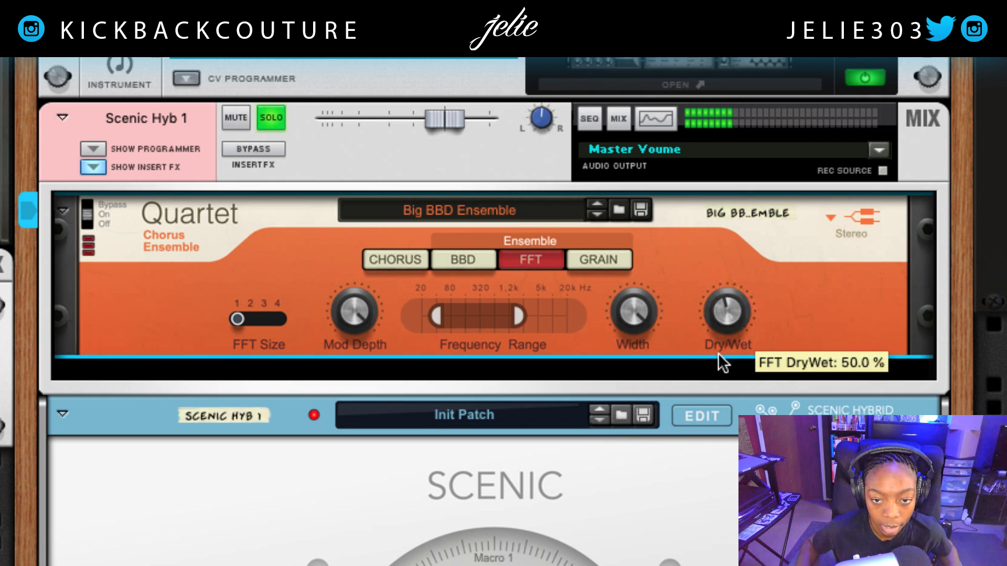
Compare Quartet's BBD, Chorus and FFT modes, and switch the effect to Grain
left_click(459, 265)
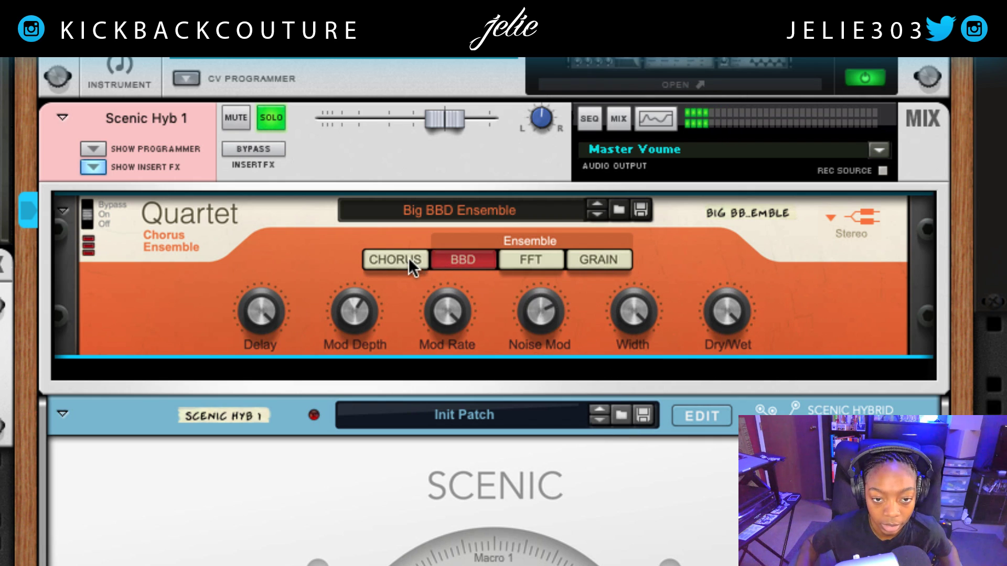
left_click(408, 257)
left_click(474, 264)
left_click(522, 266)
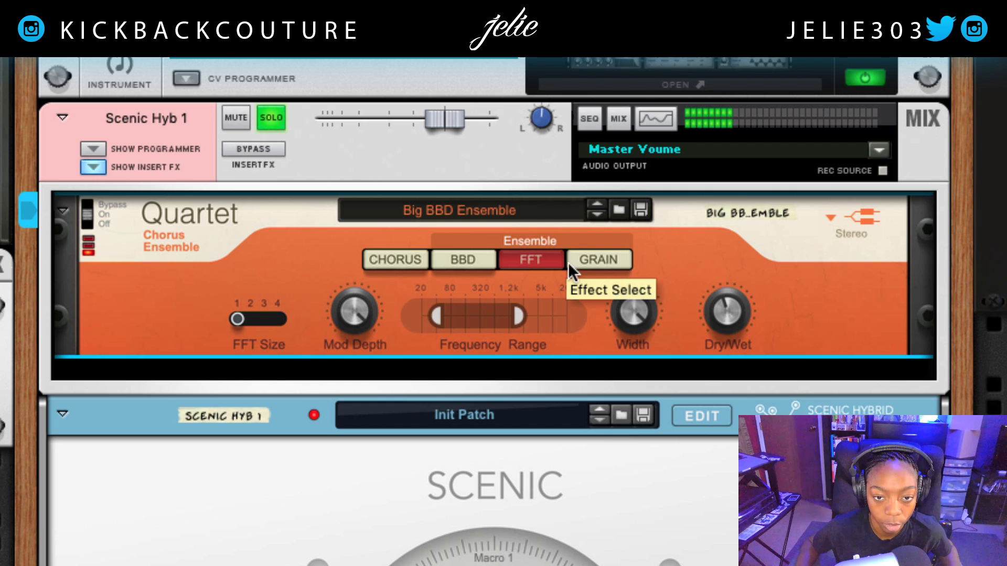
left_click(600, 262)
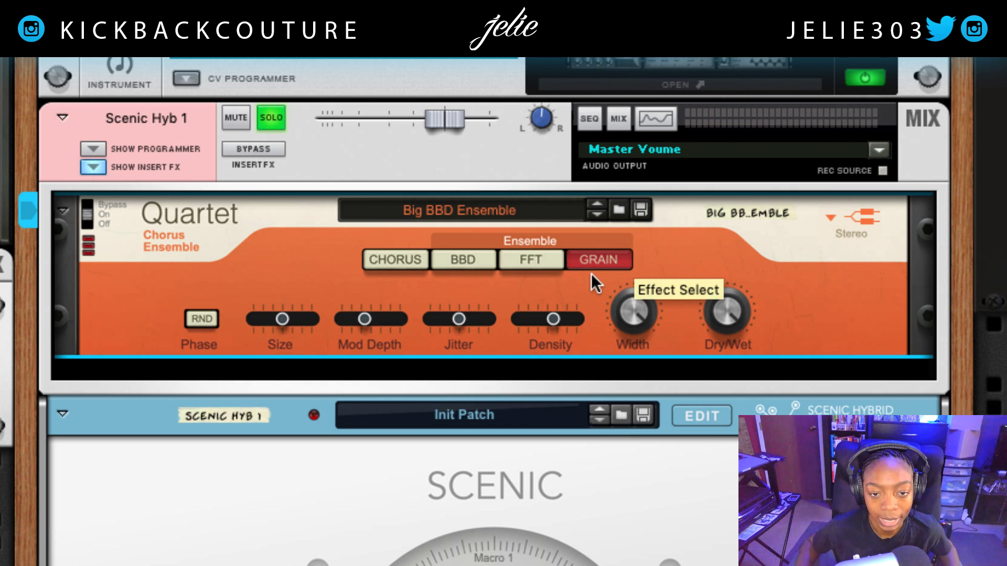
Audition Grain Size at 0% and raise it to 100%, trying the random Phase on and off and leaving it off
scroll(501, 455, "up", 1)
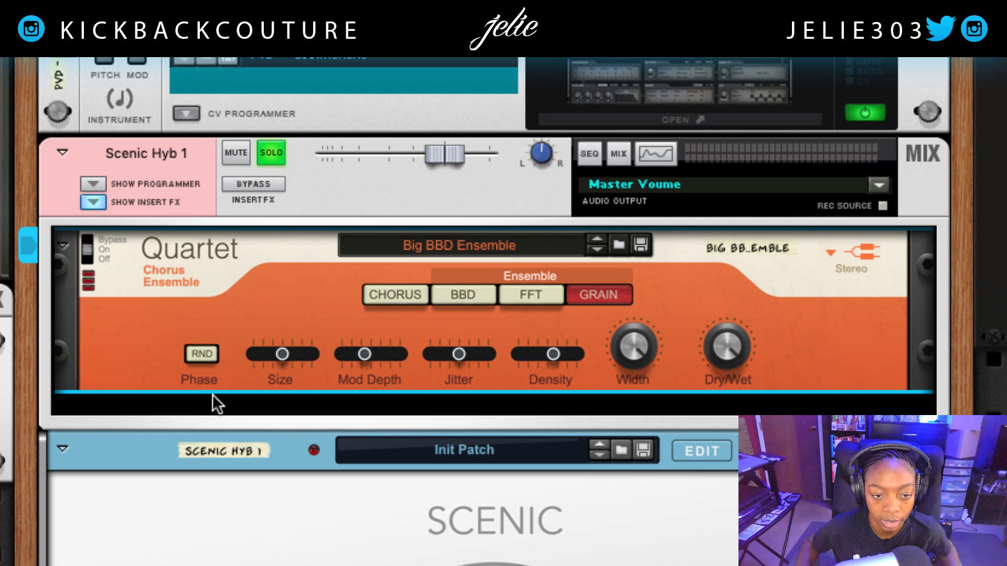
left_click(209, 356)
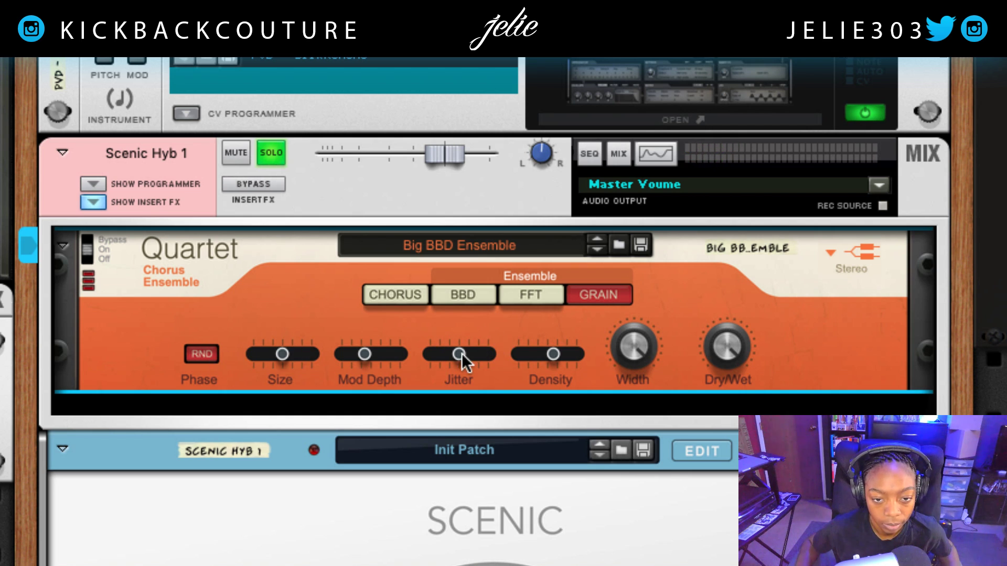
left_click(198, 355)
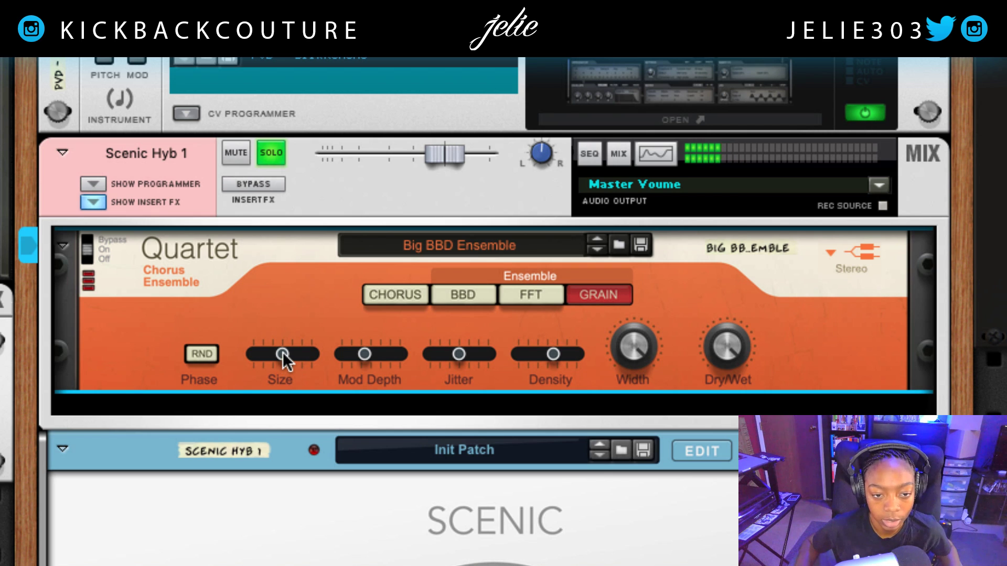
left_click_drag(285, 350, 233, 375)
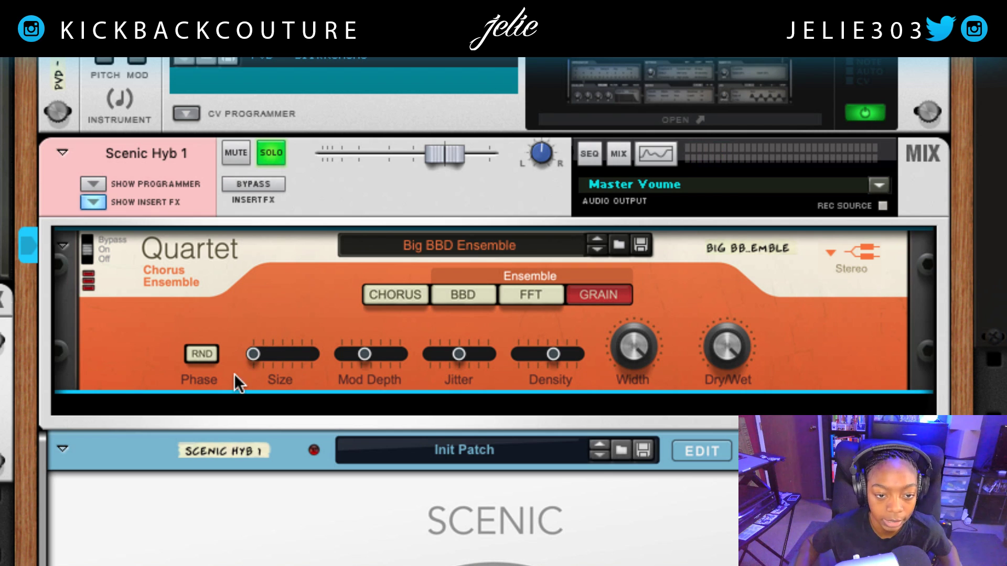
mouse_move(242, 360)
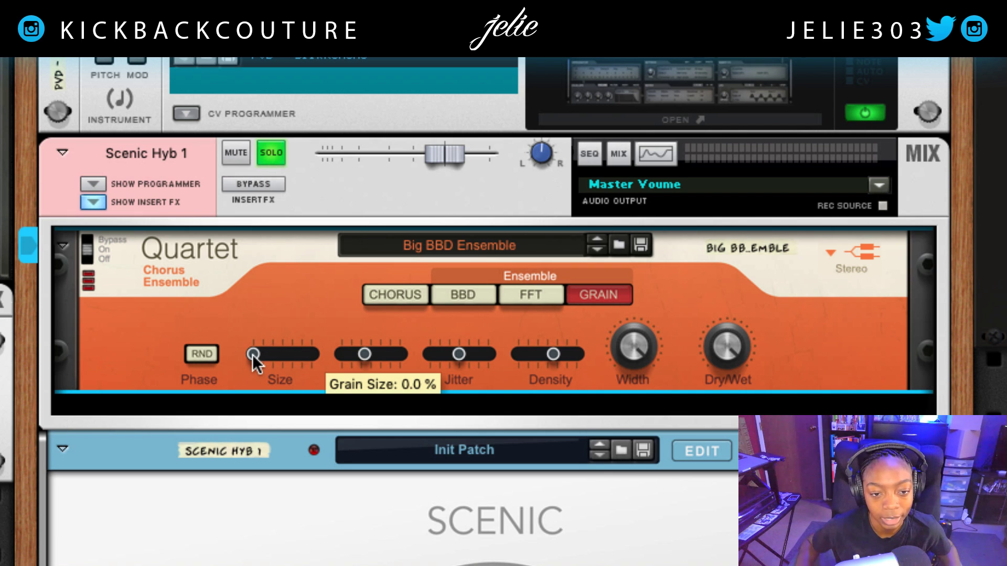
left_click_drag(256, 355, 210, 381)
left_click_drag(293, 373, 276, 380)
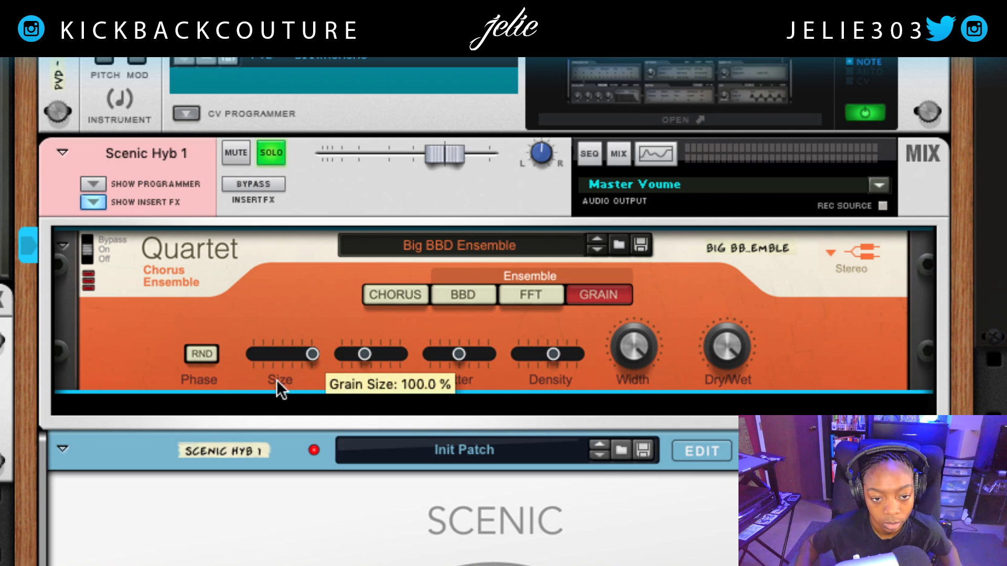
left_click(201, 354)
left_click(211, 354)
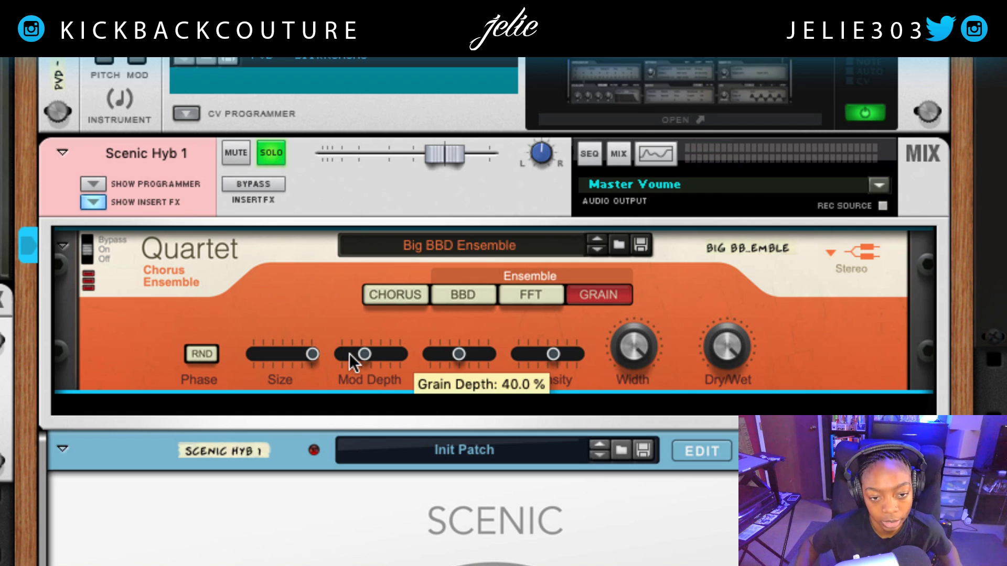
Set the Grain Mod Depth to about 50% and Jitter to 100%, and turn on random Phase
mouse_move(360, 353)
left_mouse_down()
mouse_move(293, 352)
mouse_move(451, 370)
mouse_move(367, 369)
left_mouse_up()
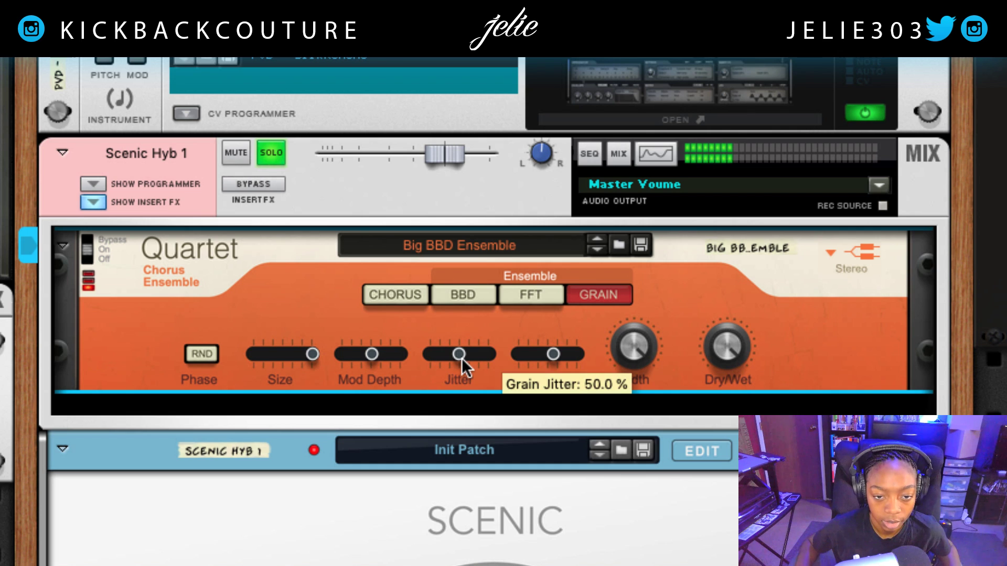
left_click_drag(461, 357, 540, 376)
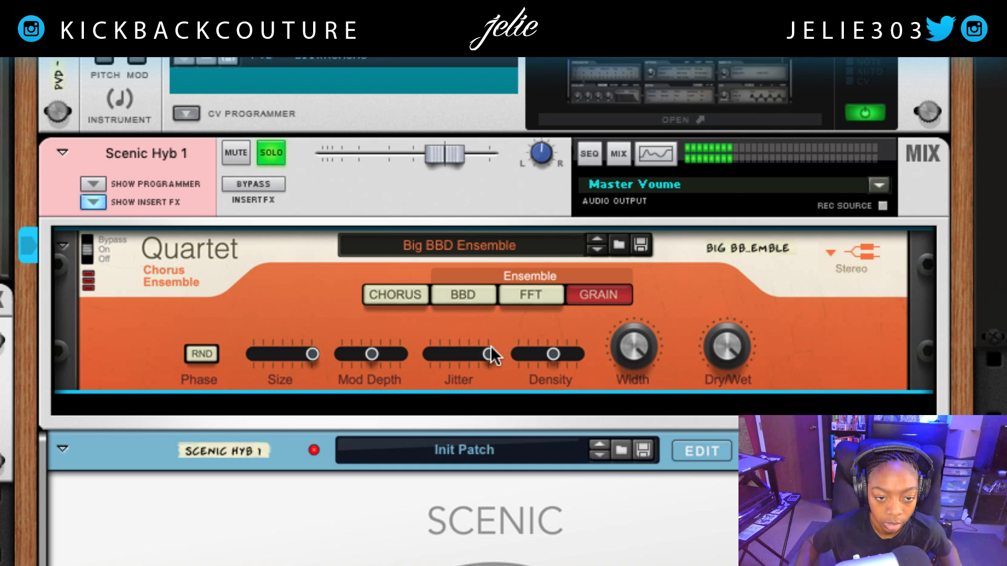
left_click_drag(491, 349, 530, 395)
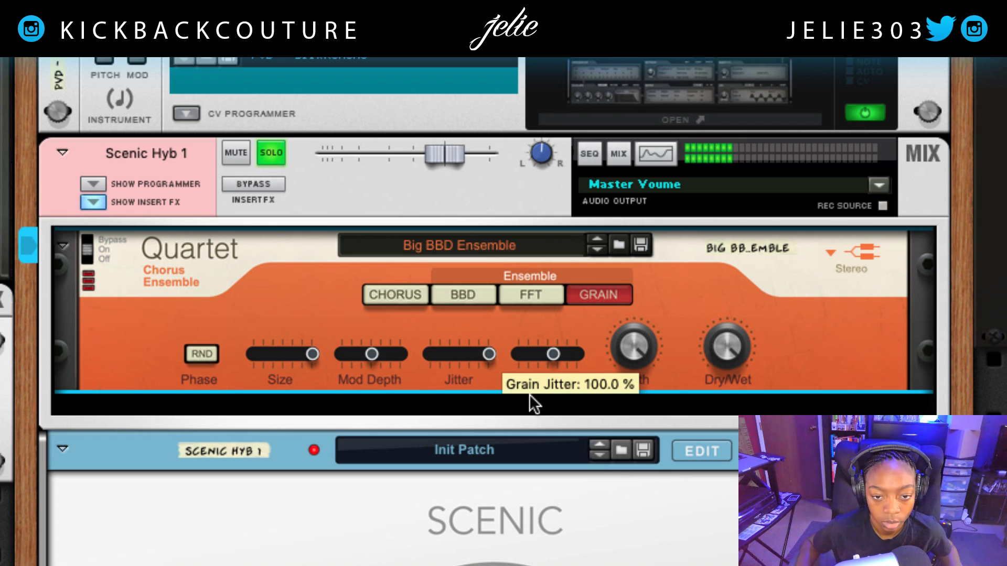
left_click(200, 354)
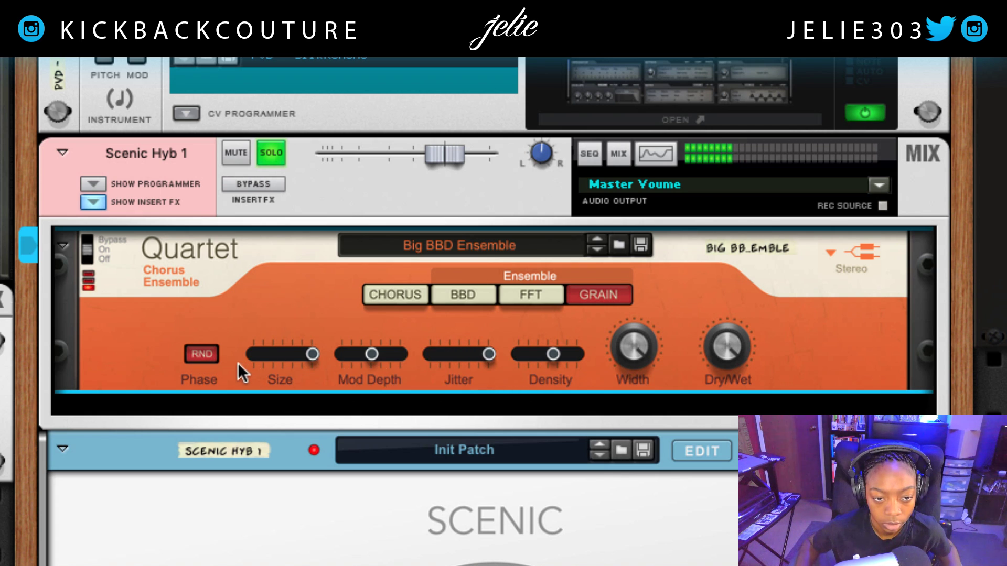
left_click(204, 355)
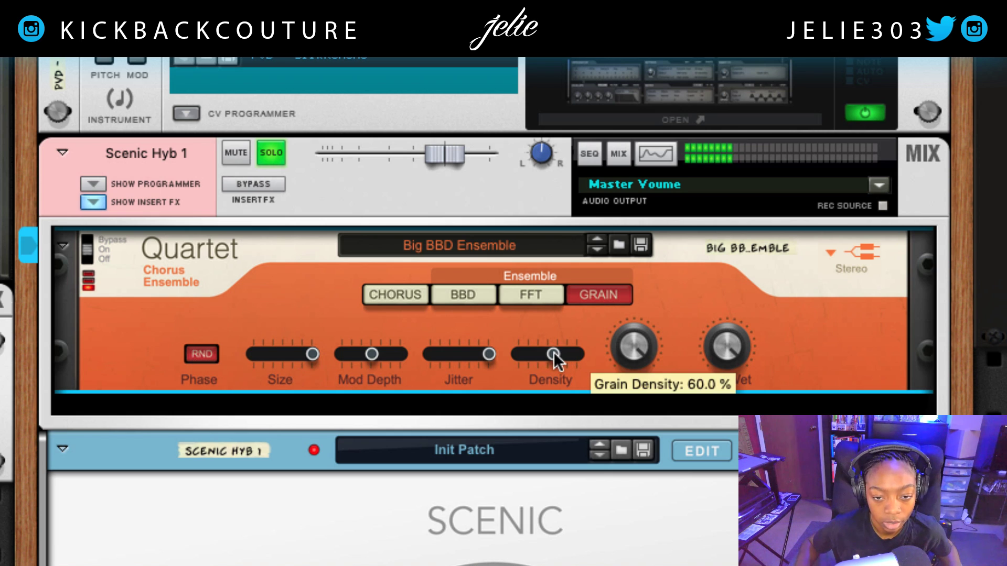
Audition Grain Density at 52% and 0%, and raise it to 100%
mouse_move(553, 352)
left_mouse_down()
mouse_move(541, 380)
mouse_move(552, 359)
mouse_move(543, 358)
left_mouse_up()
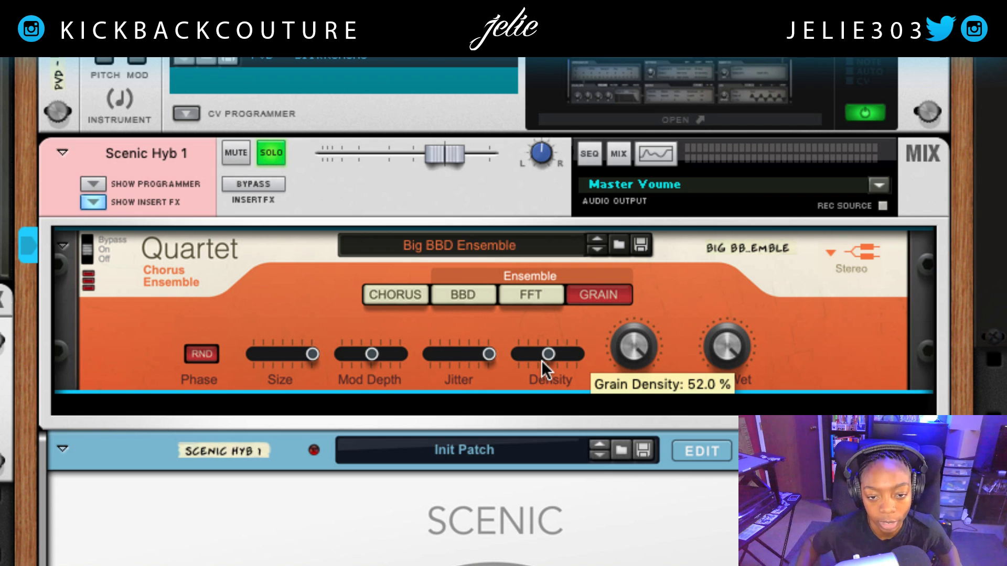
left_click_drag(543, 357, 394, 369)
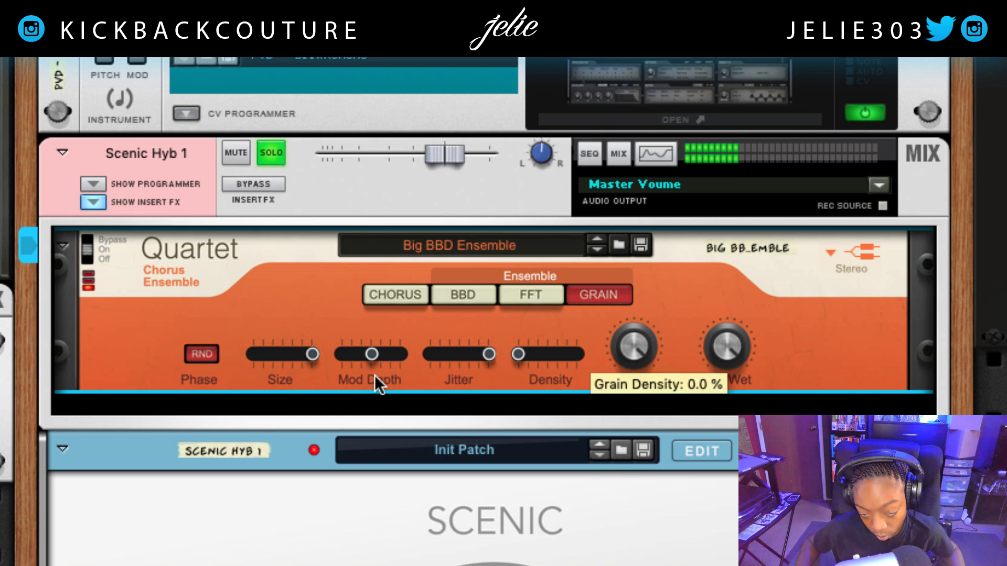
left_click_drag(445, 401, 593, 531)
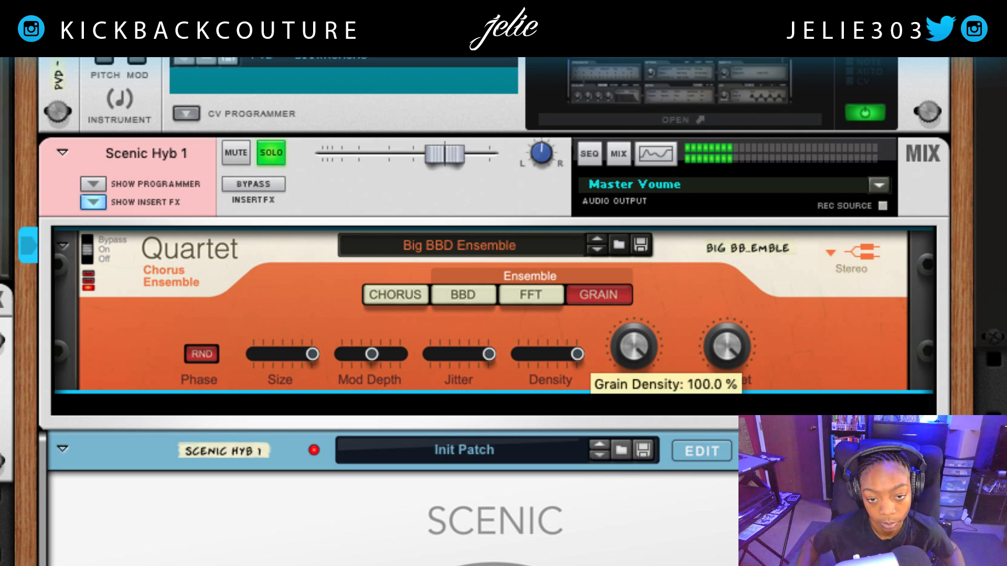
left_click_drag(628, 396, 606, 287)
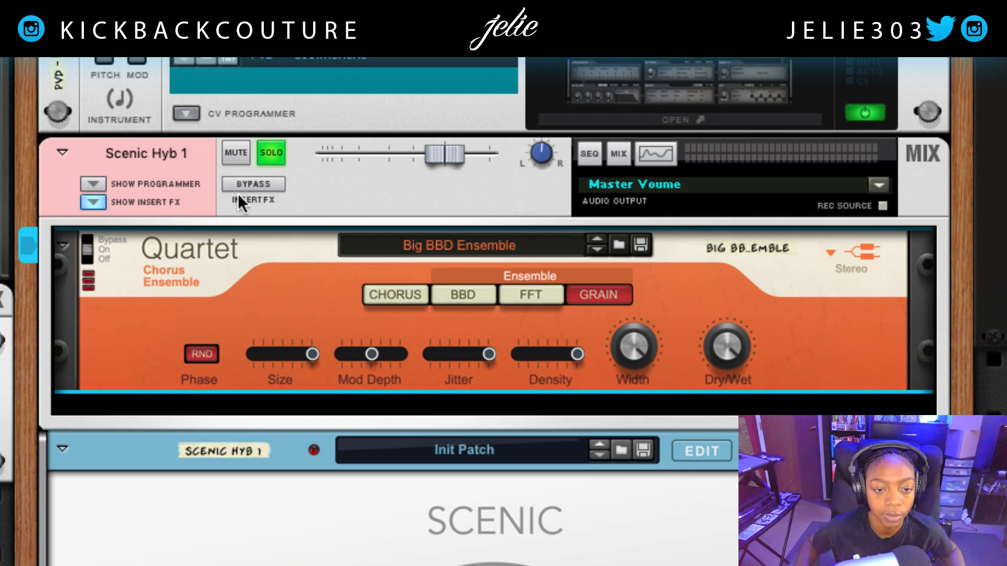
Turn off solo on the Scenic Hyb 1 mix channel, keep Dry/Wet at maximum, and select the Scenic Hybrid instrument
left_click(272, 149)
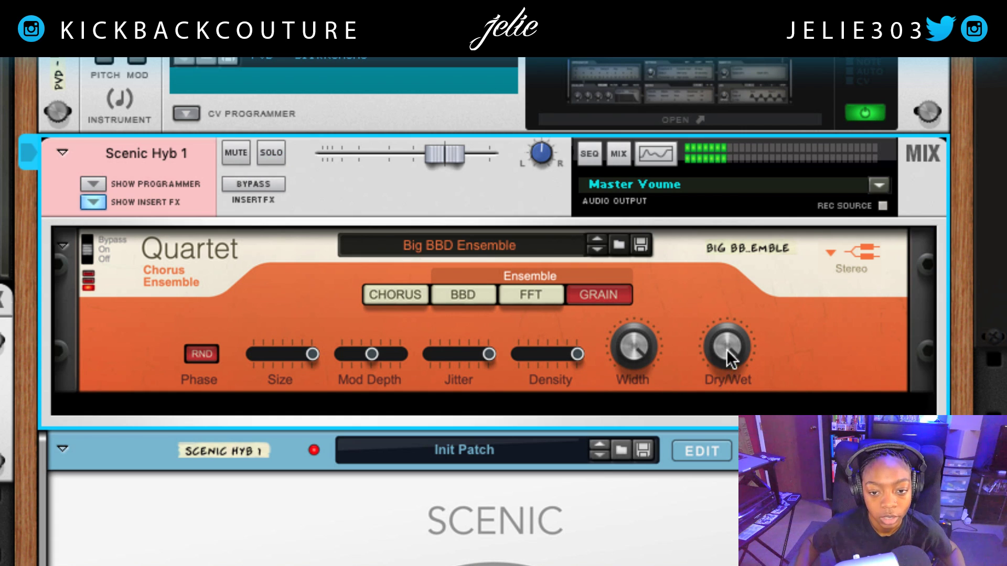
left_click_drag(731, 359, 730, 346)
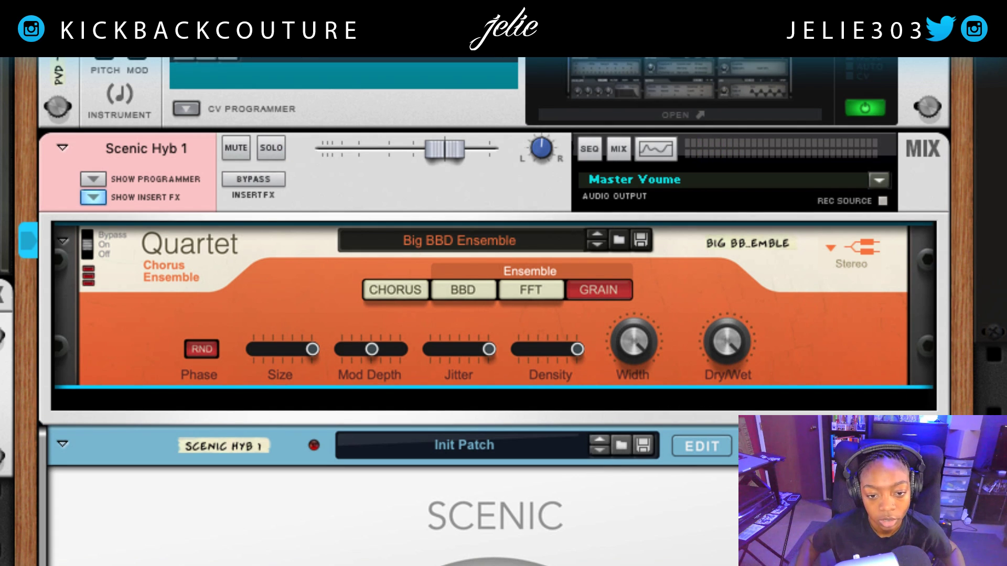
left_click(131, 456)
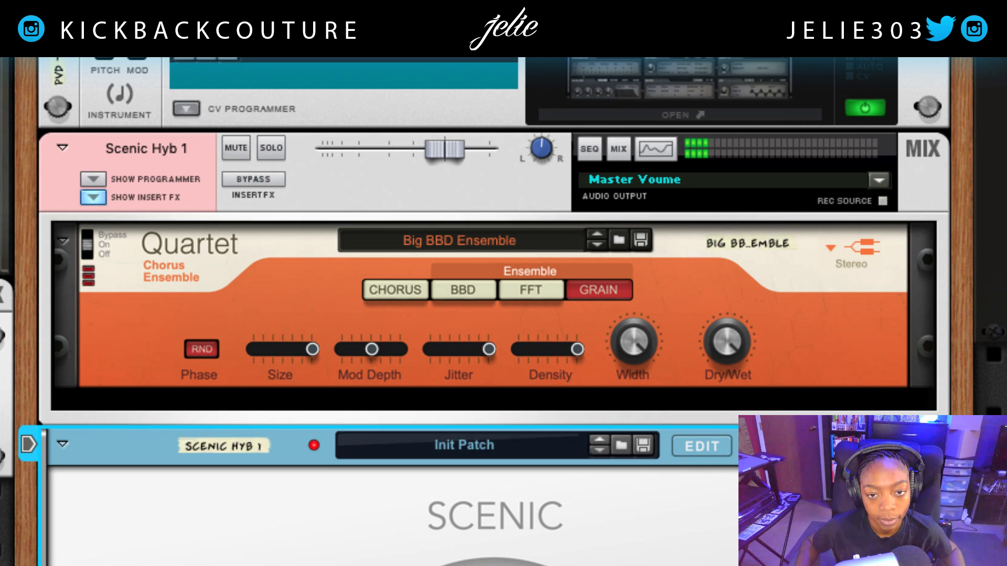
Audition Quartet's BBD, Chorus and FFT modes in turn and return to Grain
left_click(467, 293)
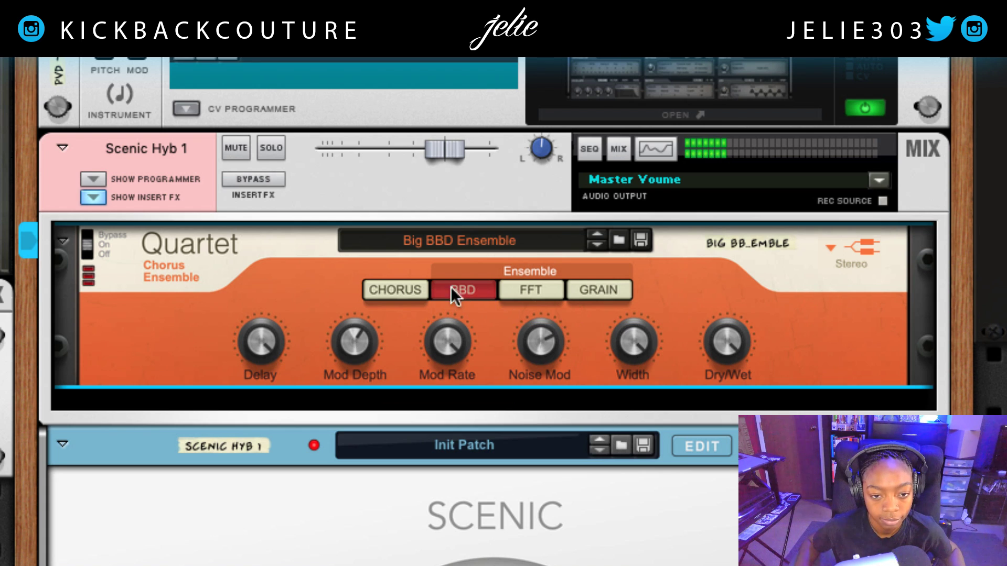
left_click(405, 285)
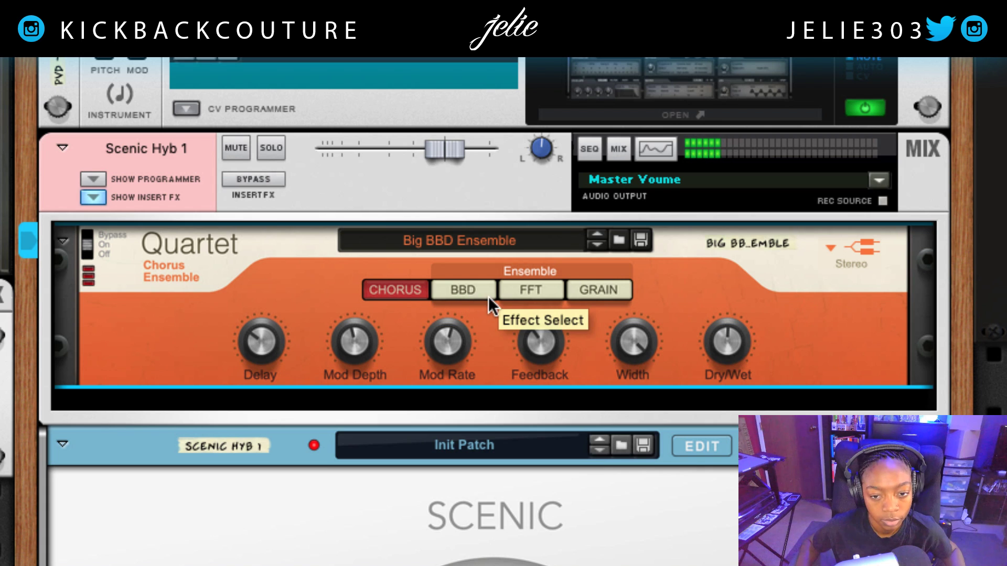
left_click(508, 292)
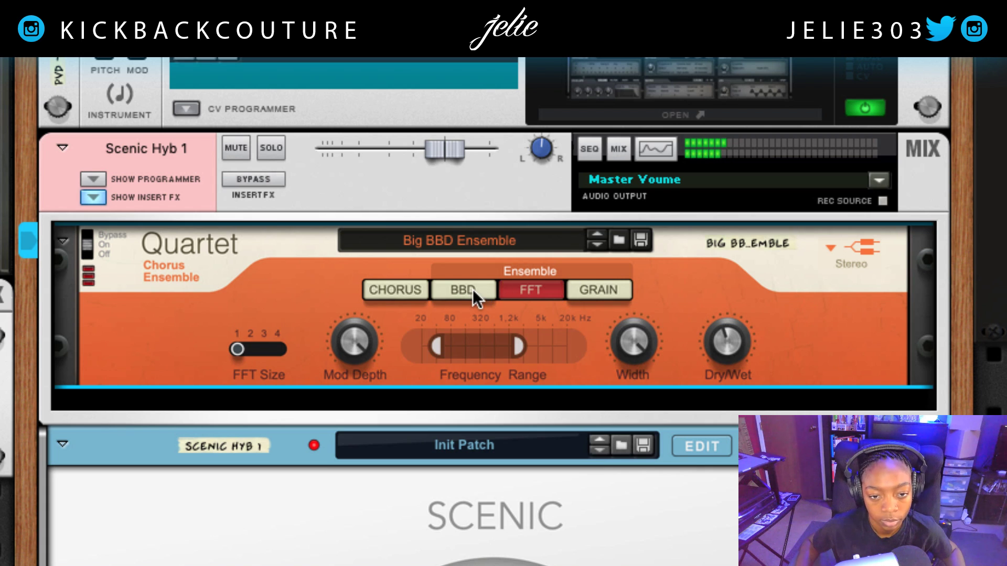
left_click(593, 290)
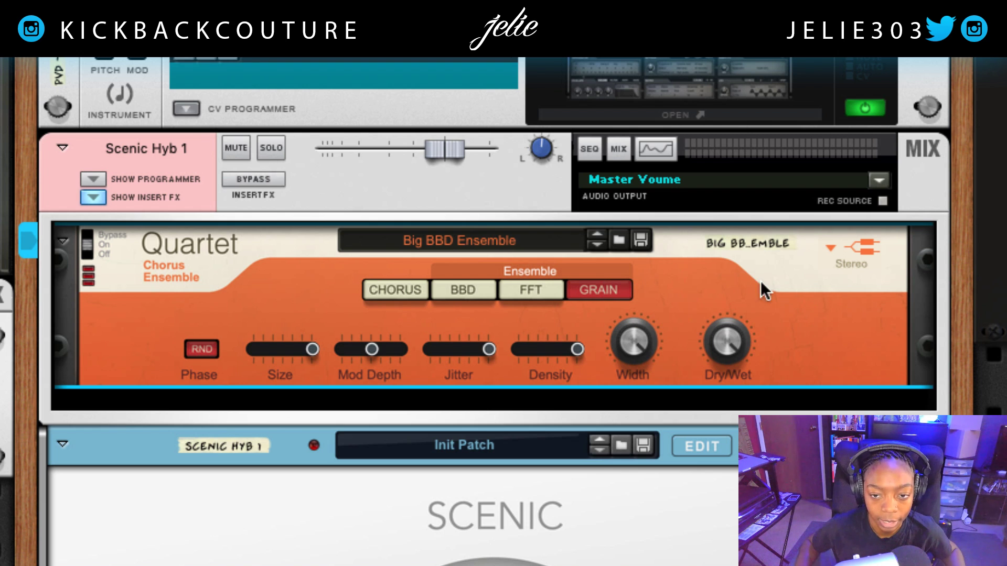
Audition Quartet with its routing set to Dual Mono, and set it back to Stereo
left_click(871, 236)
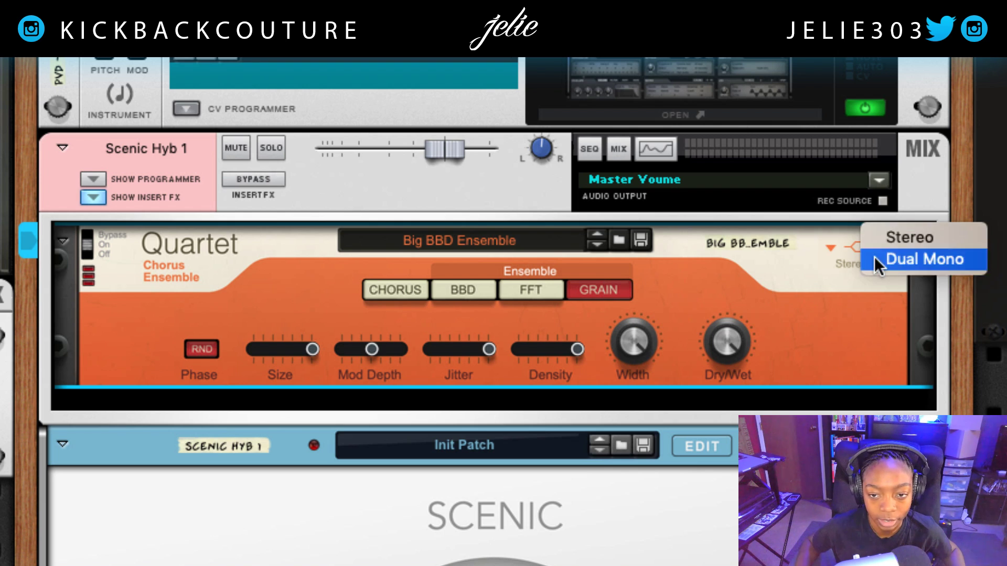
left_click(874, 256)
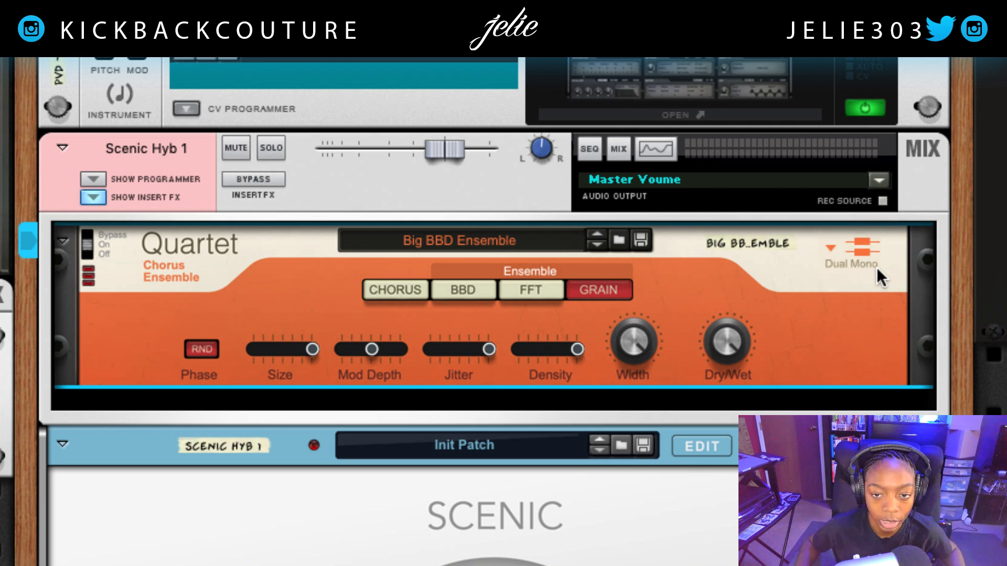
left_click(860, 238)
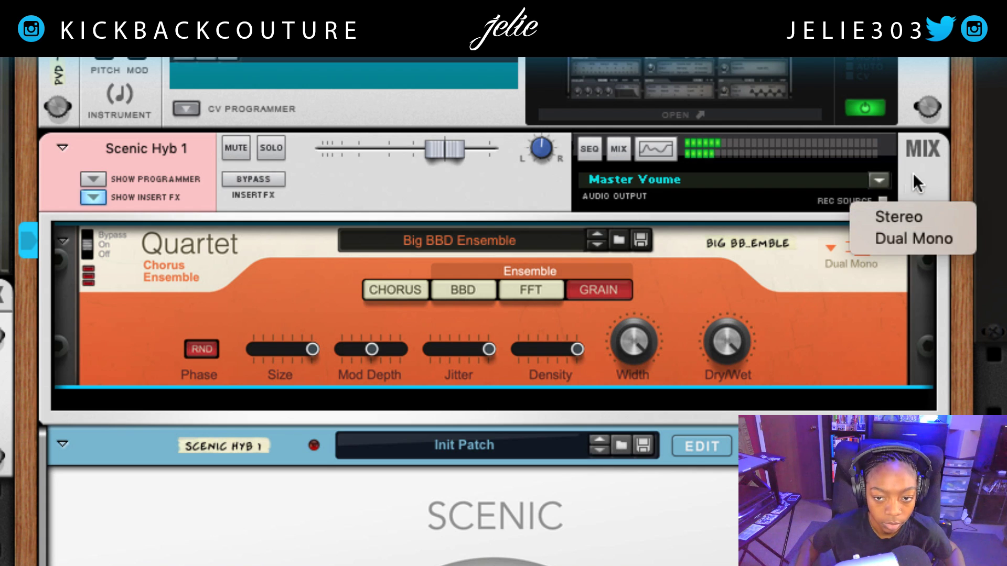
left_click(914, 207)
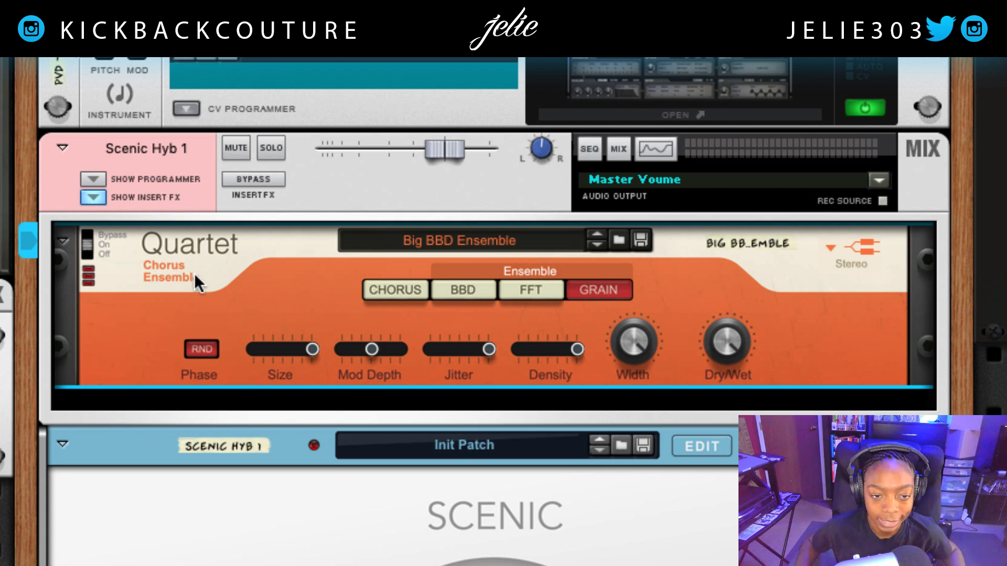
Play the song and duplicate the eight-bar Scenic Hyb 1 clip in the sequencer so the copy starts at bar 17
scroll(204, 282, "up", 2)
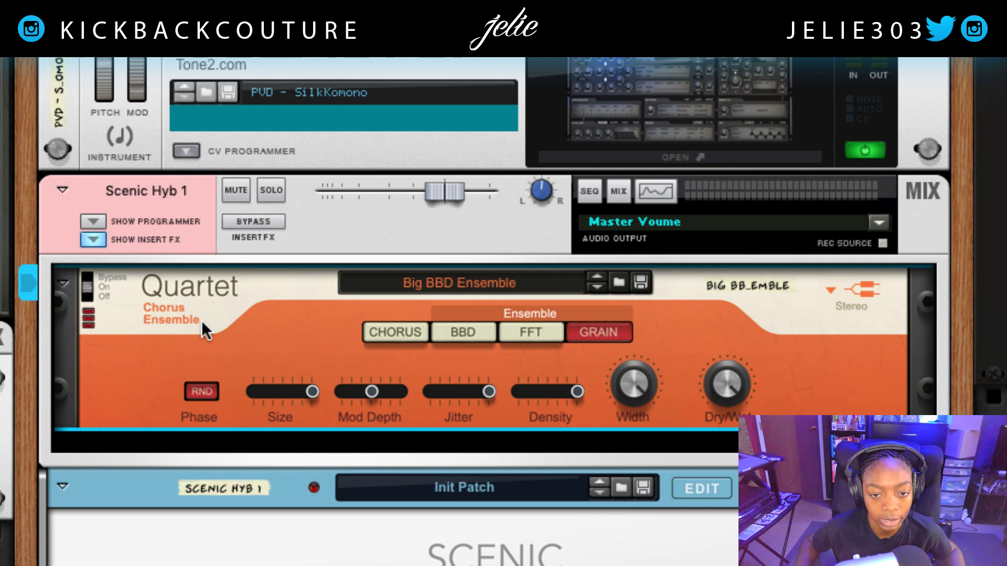
scroll(213, 327, "up", 4)
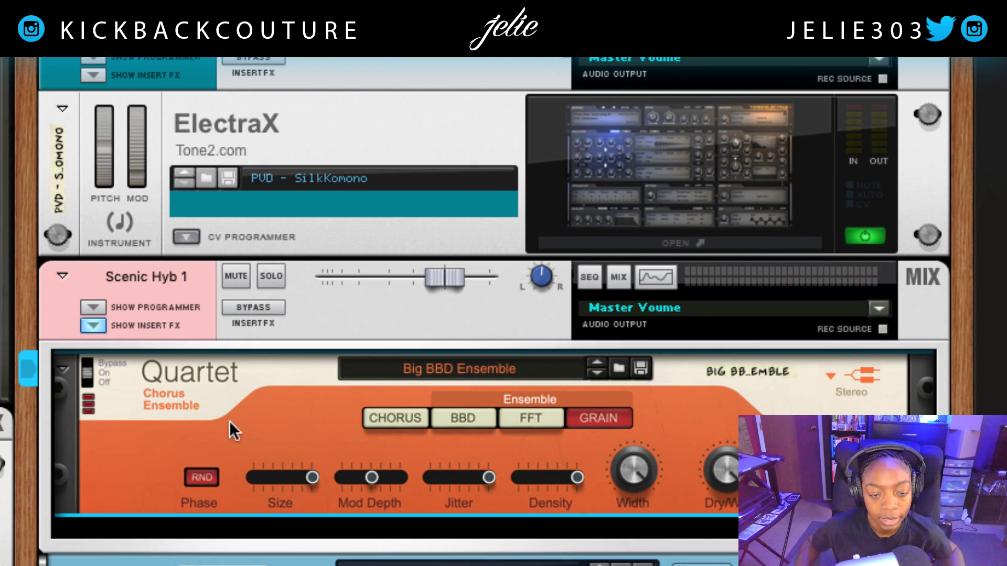
scroll(236, 415, "up", 1)
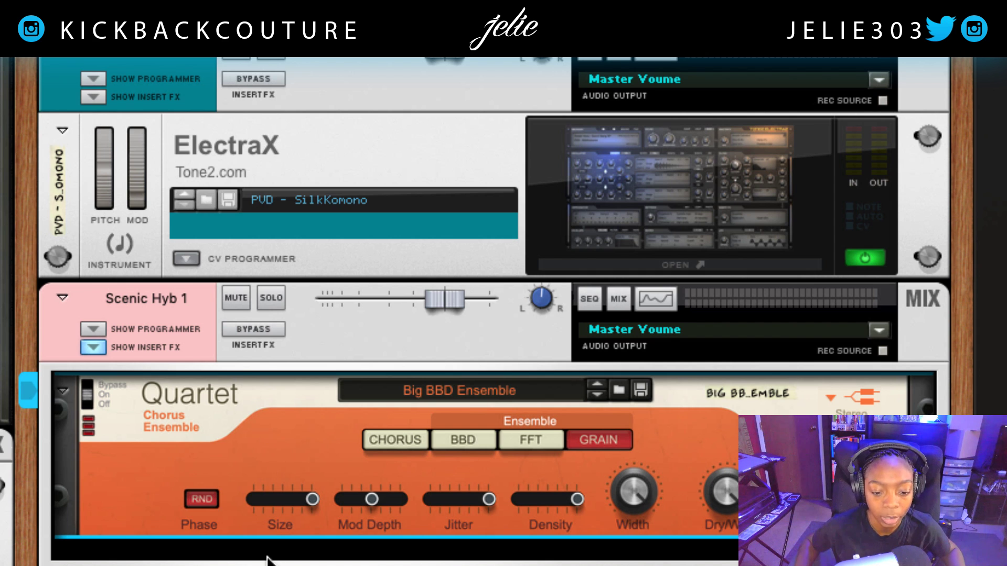
key("space")
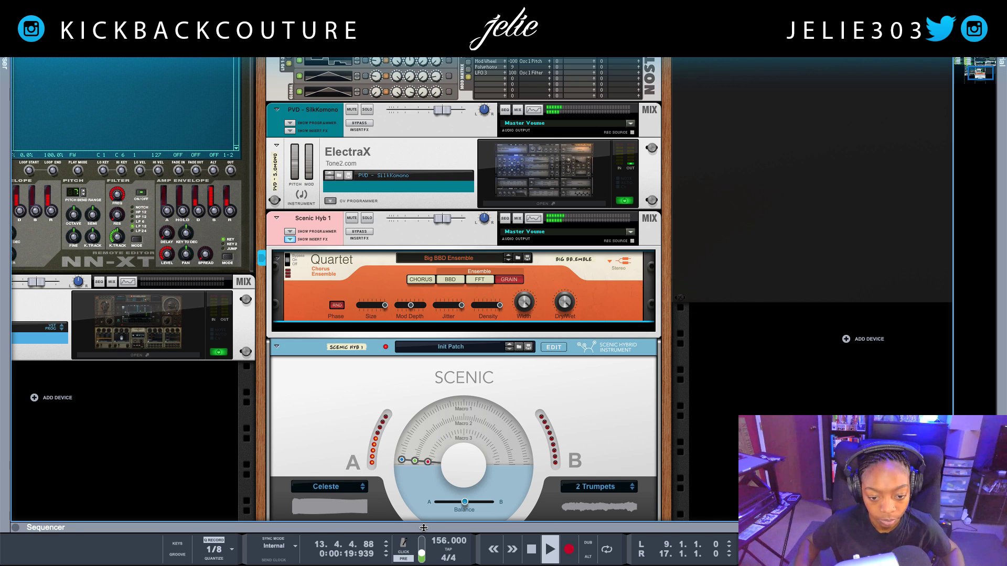
left_click_drag(409, 523, 442, 68)
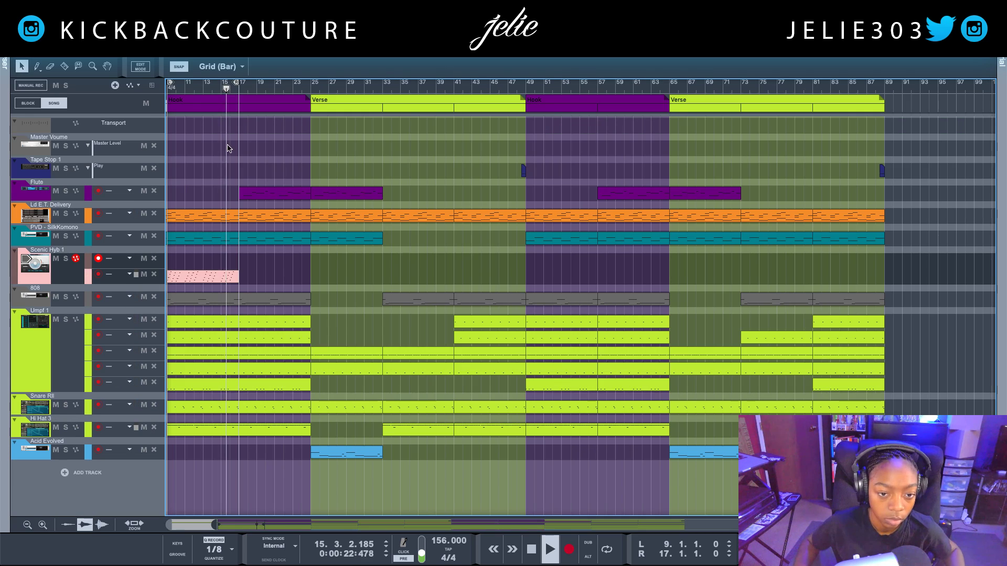
key("ctrl+e")
left_click_drag(209, 274, 282, 266)
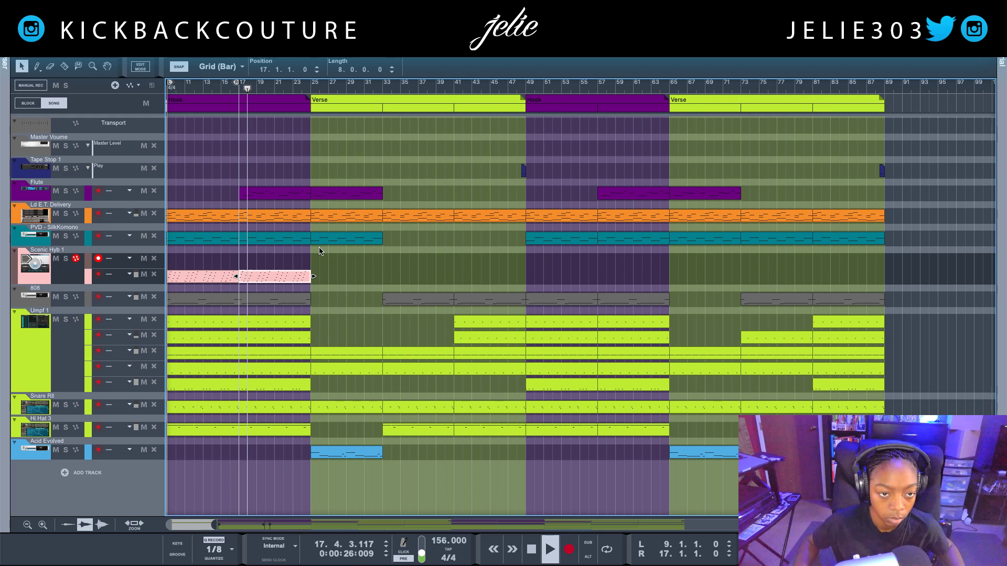
scroll(330, 262, "left", 4)
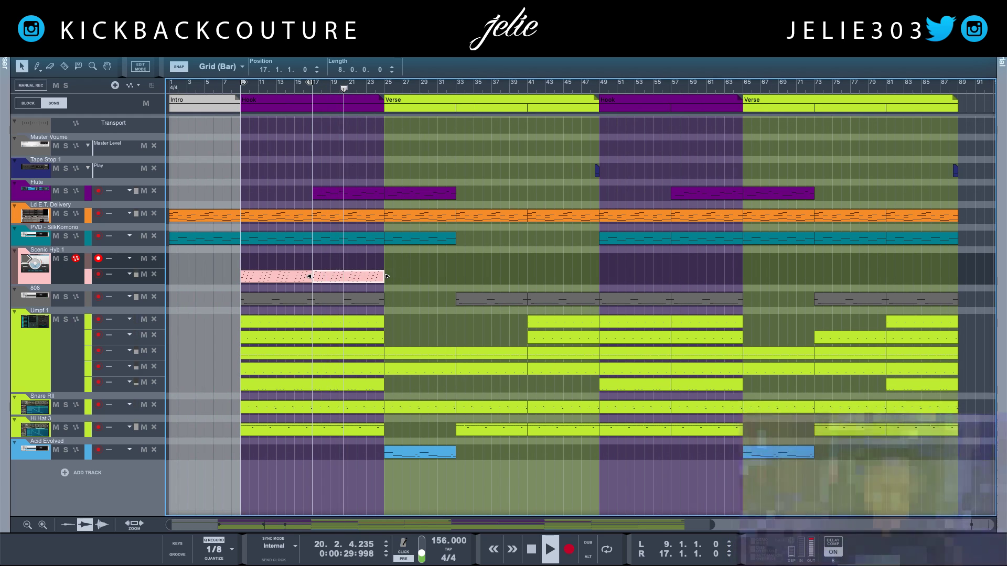
Enable a high-pass filter at about 187 Hz on the Scenic Hyb 1 channel in the Spectrum EQ, and close the EQ window
key("F6")
left_click(534, 219)
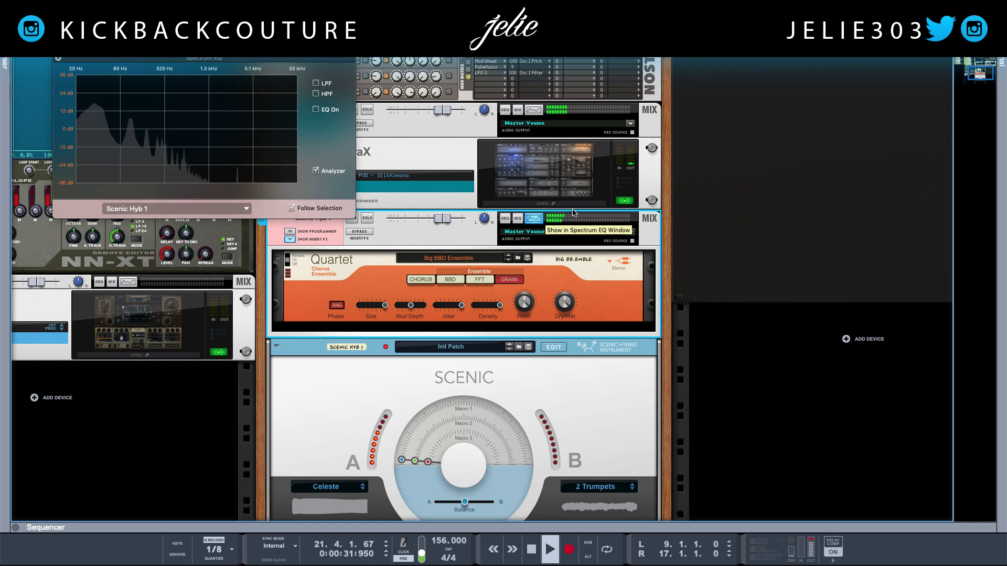
left_click(315, 94)
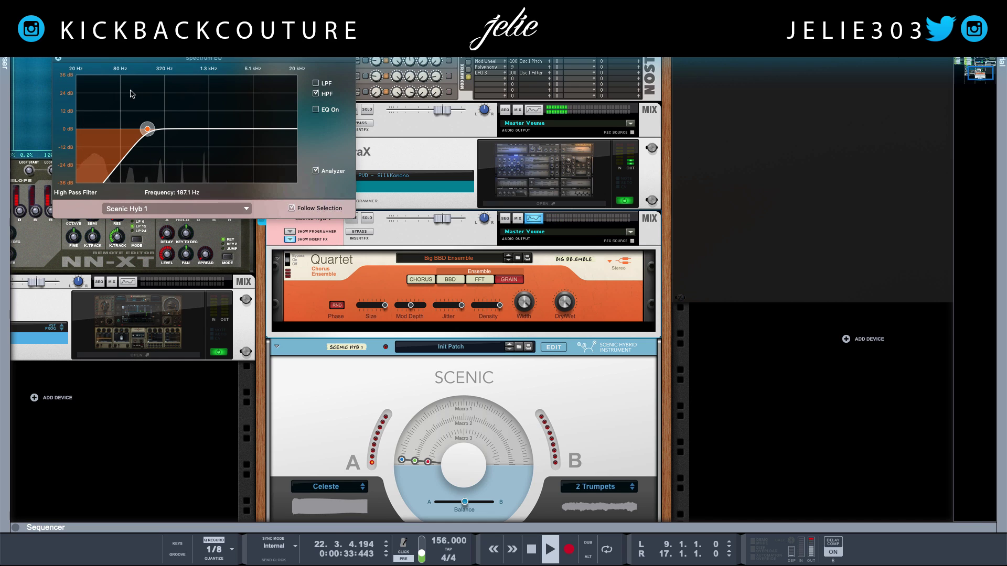
left_click(57, 59)
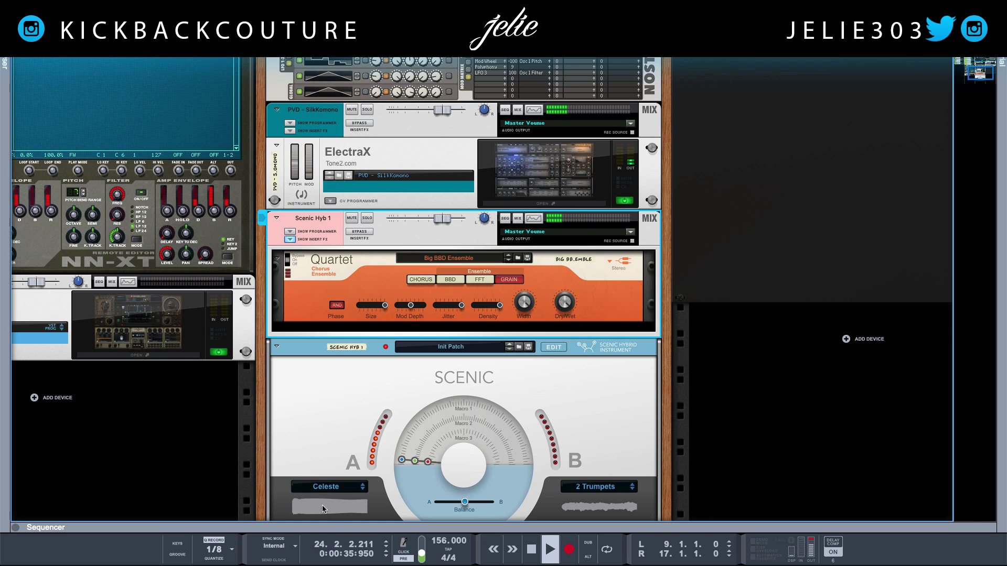
Deselect the clip in the sequencer and begin saving the song to the Desktop as a Reason Song File, clearing the default file name
key("F7")
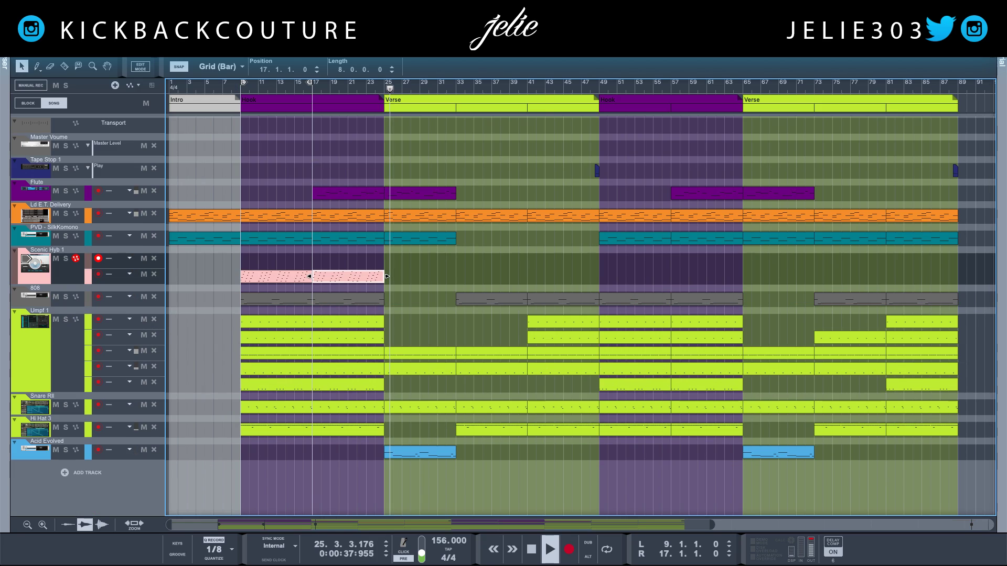
left_click(427, 317)
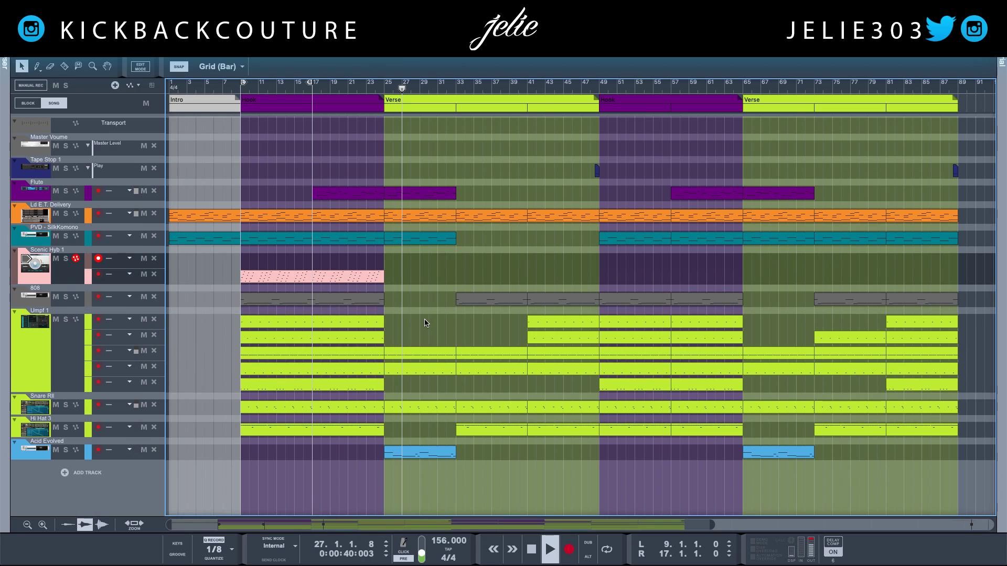
key("super+s")
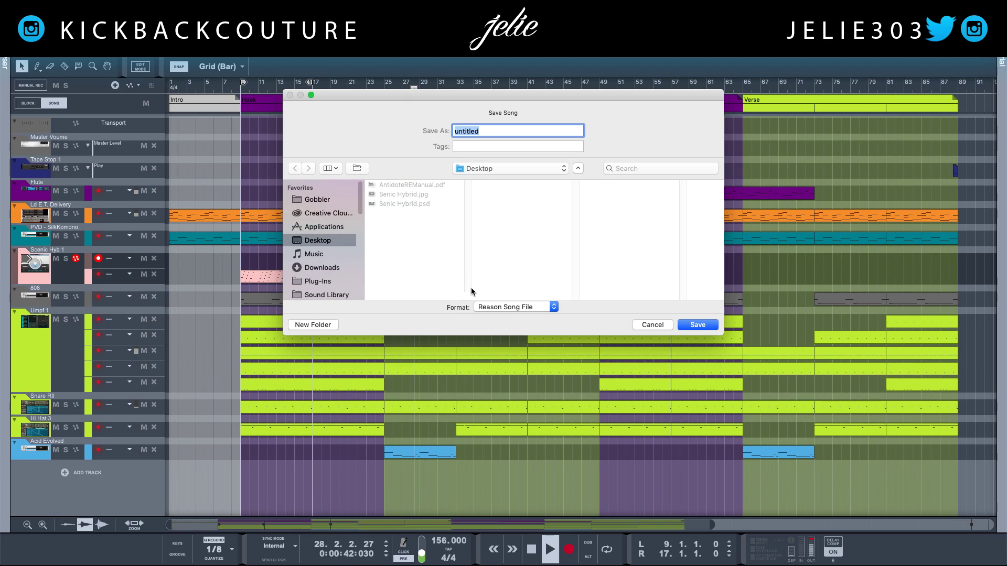
key("BackSpace")
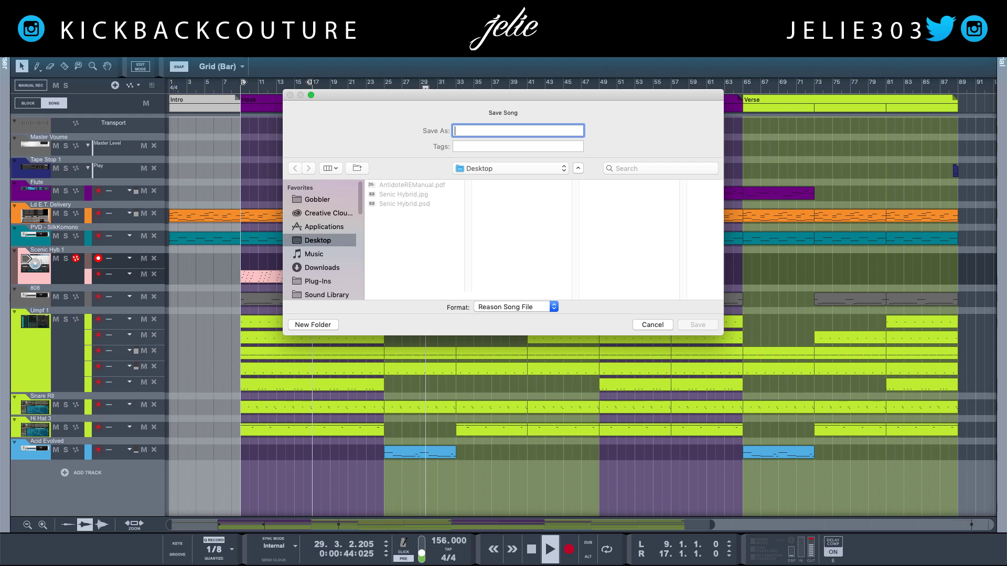